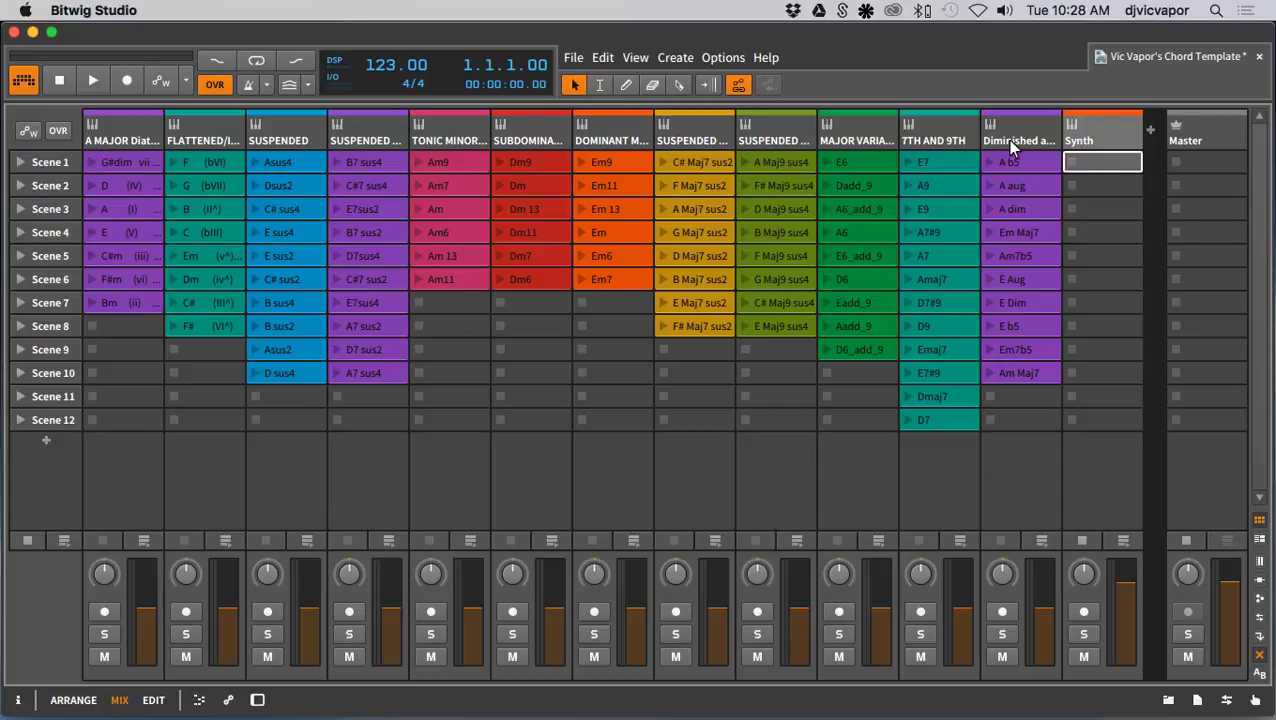
Step: Open the Synth track's device chain to examine the FM-4 instrument, and close the device view again
double_click(1098, 138)
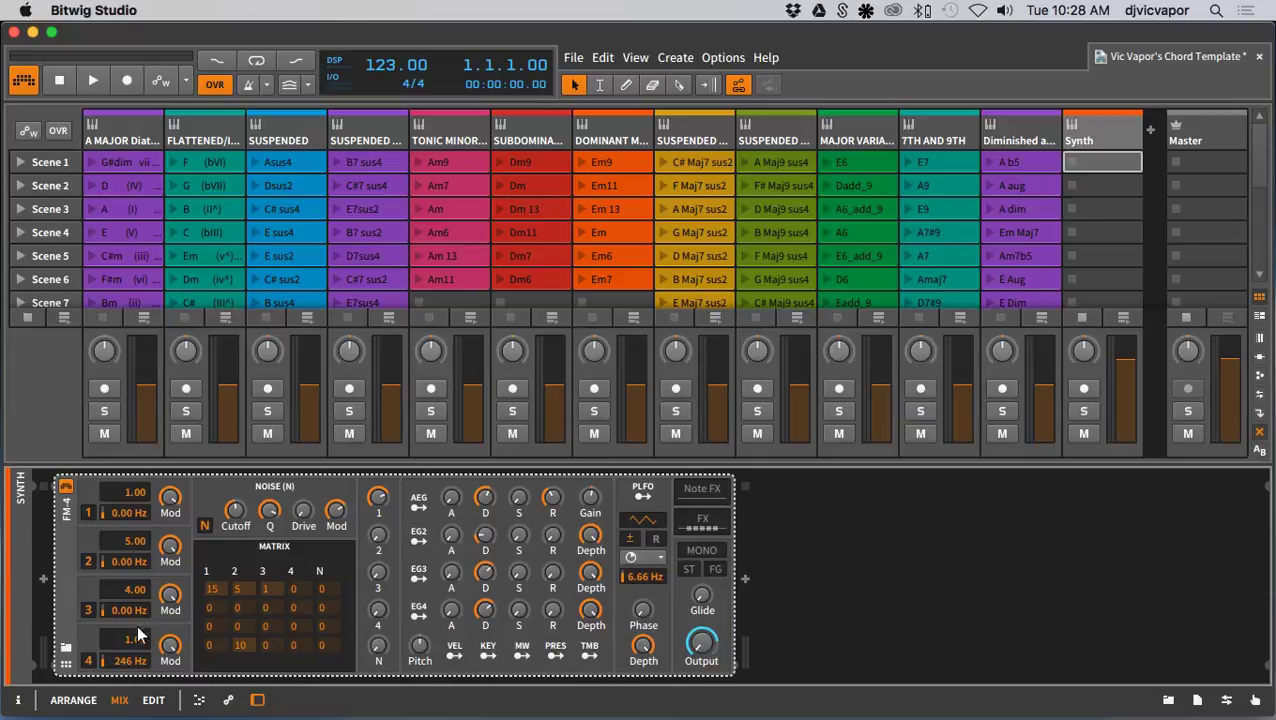
mouse_move(108, 638)
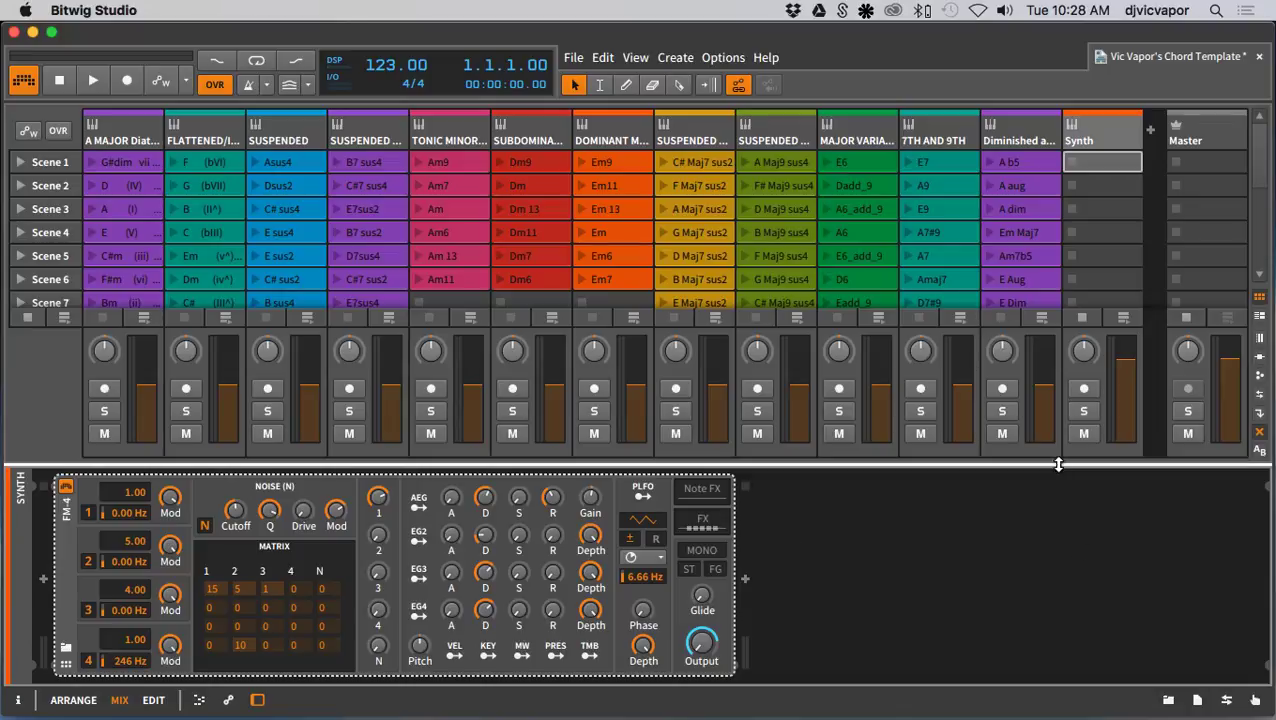
drag(1059, 465, 1058, 716)
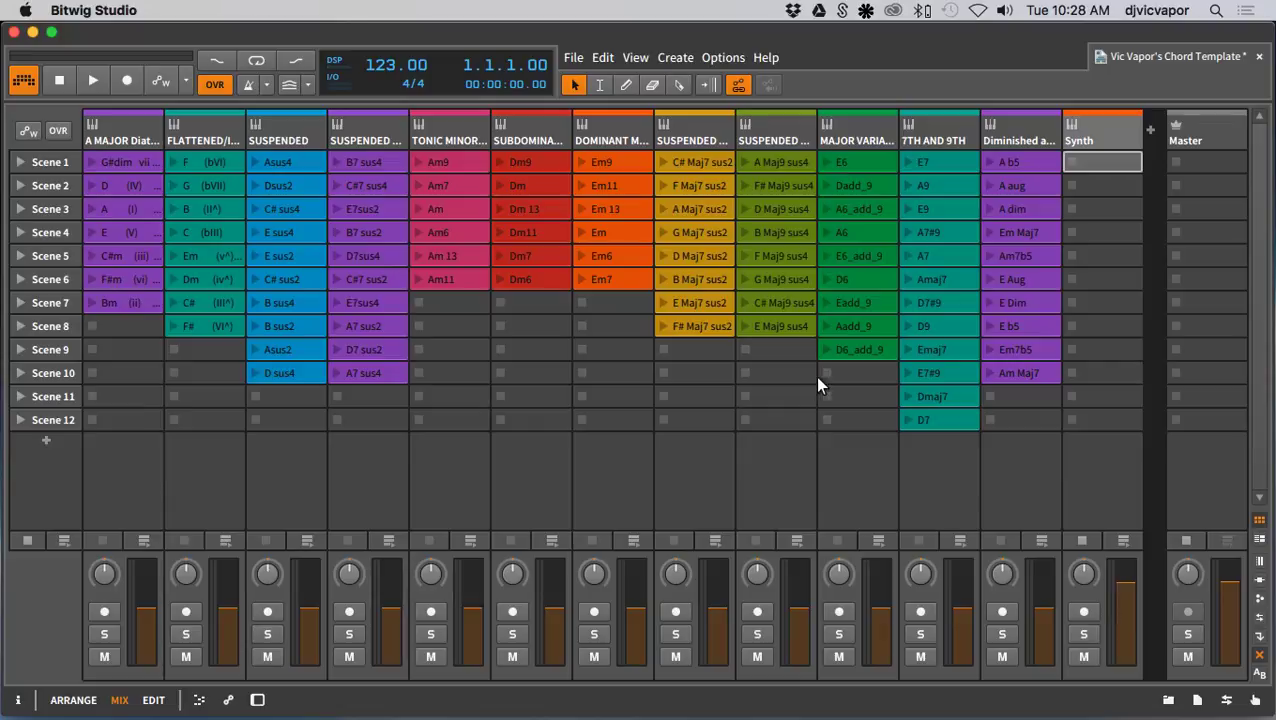
Step: Audition the suspended and subdominant chord clips C# Maj9 sus4, D Maj7 sus2, D Maj9 sus4, Dm11 and Dm6
click(743, 303)
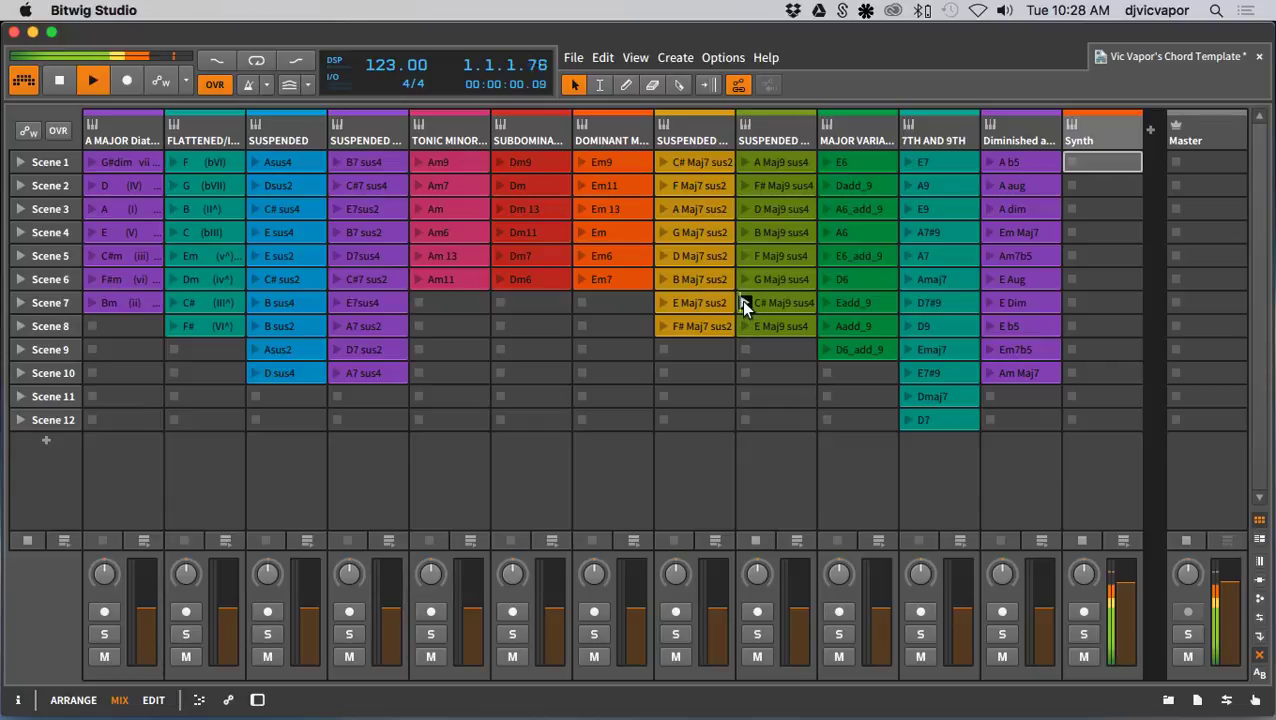
click(662, 255)
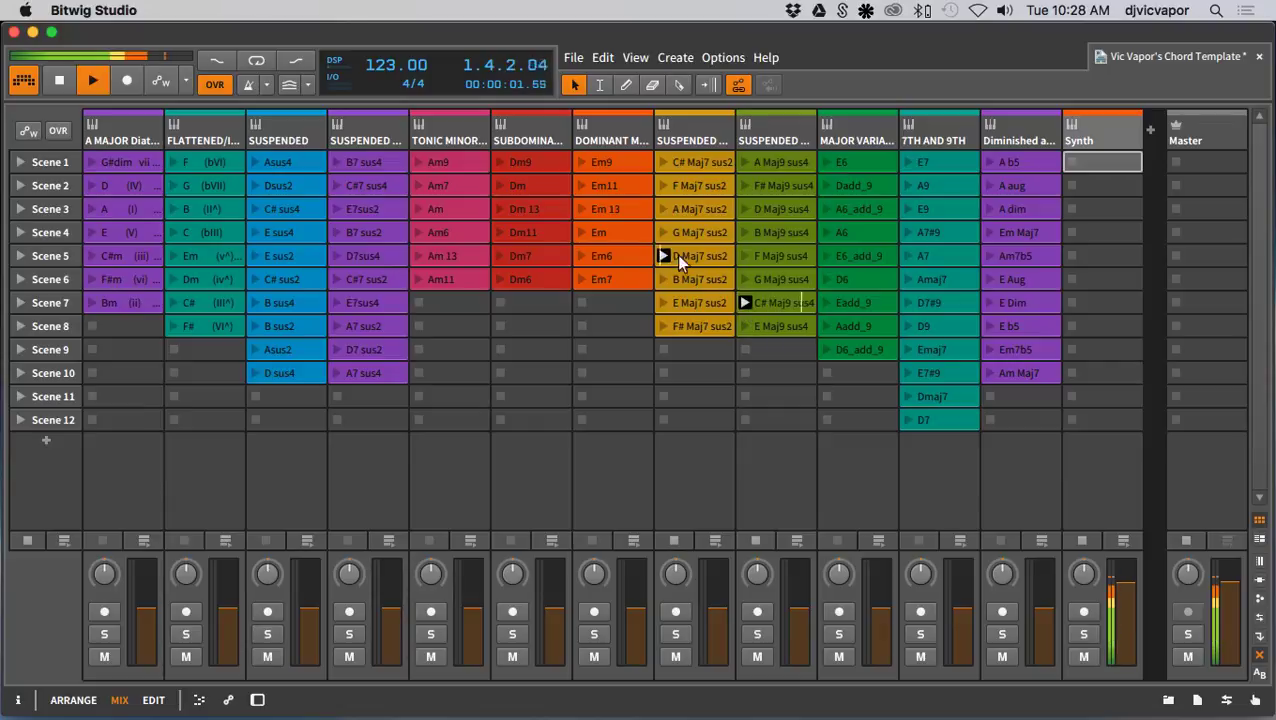
click(745, 209)
click(504, 230)
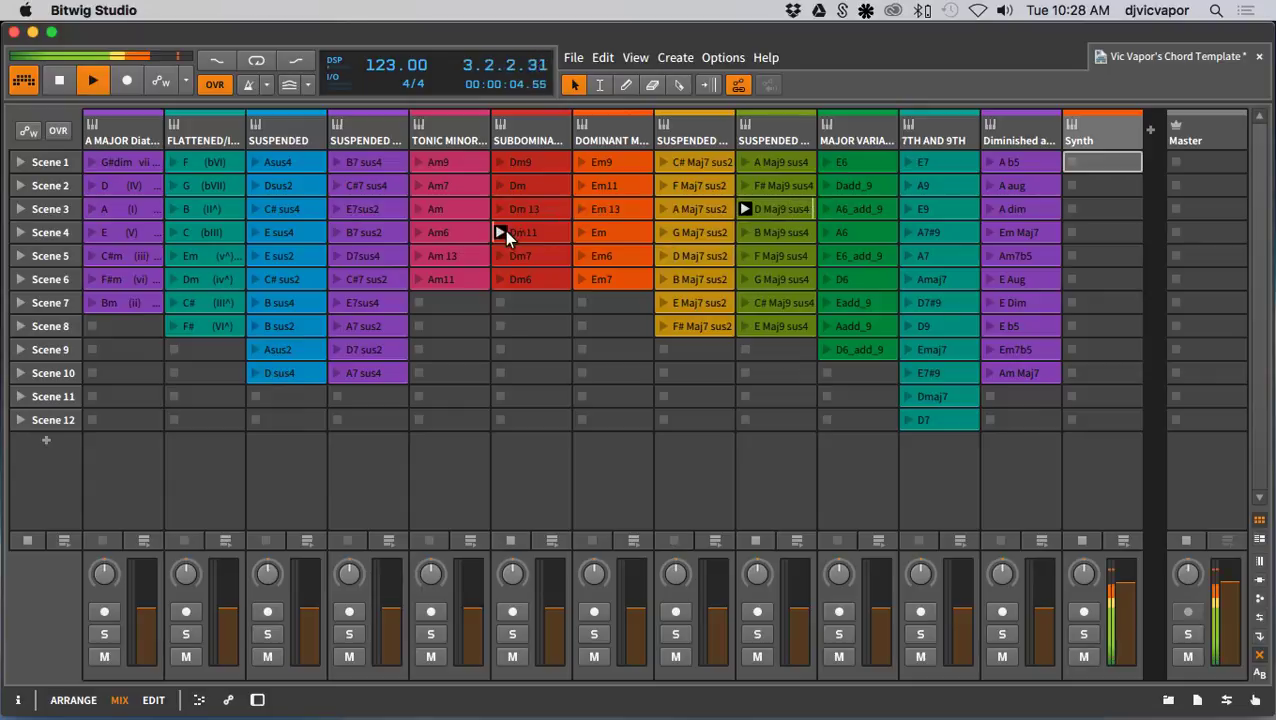
click(503, 270)
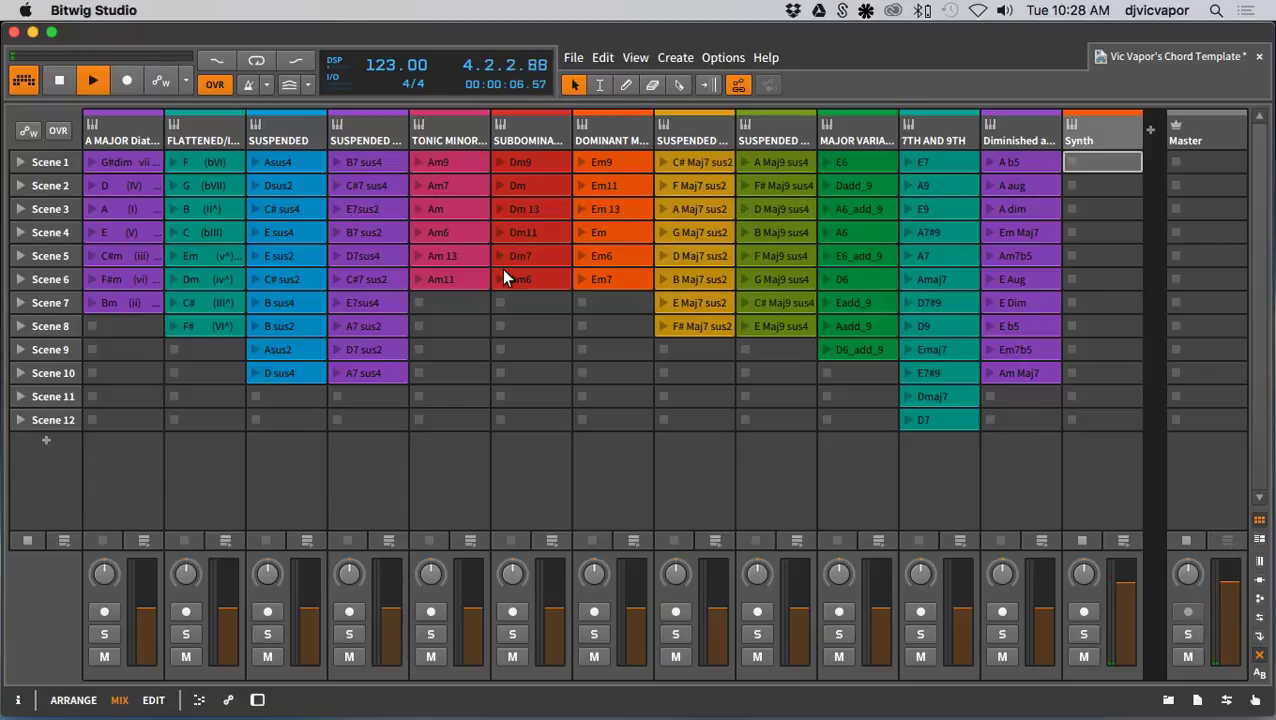
Step: Audition the chord clips Am 13, B7 sus2 and Am7 from the tonic minor and suspended 7ths tracks
click(414, 257)
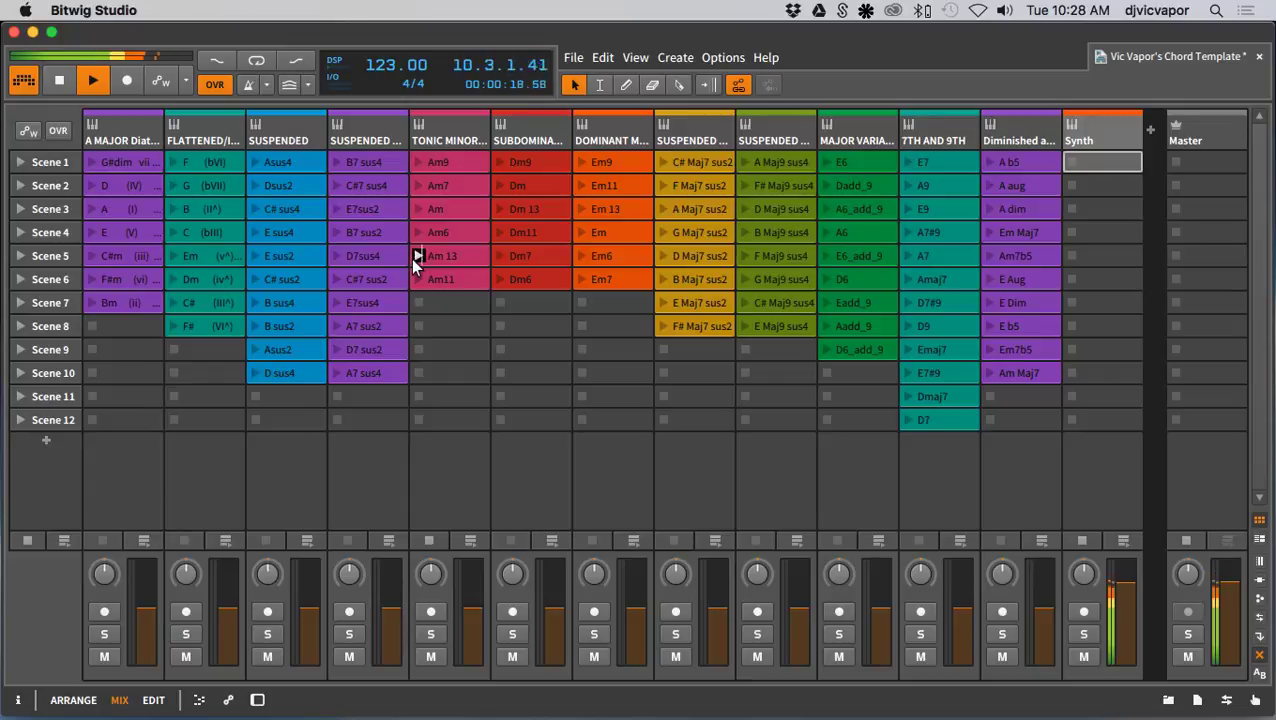
click(339, 232)
click(418, 185)
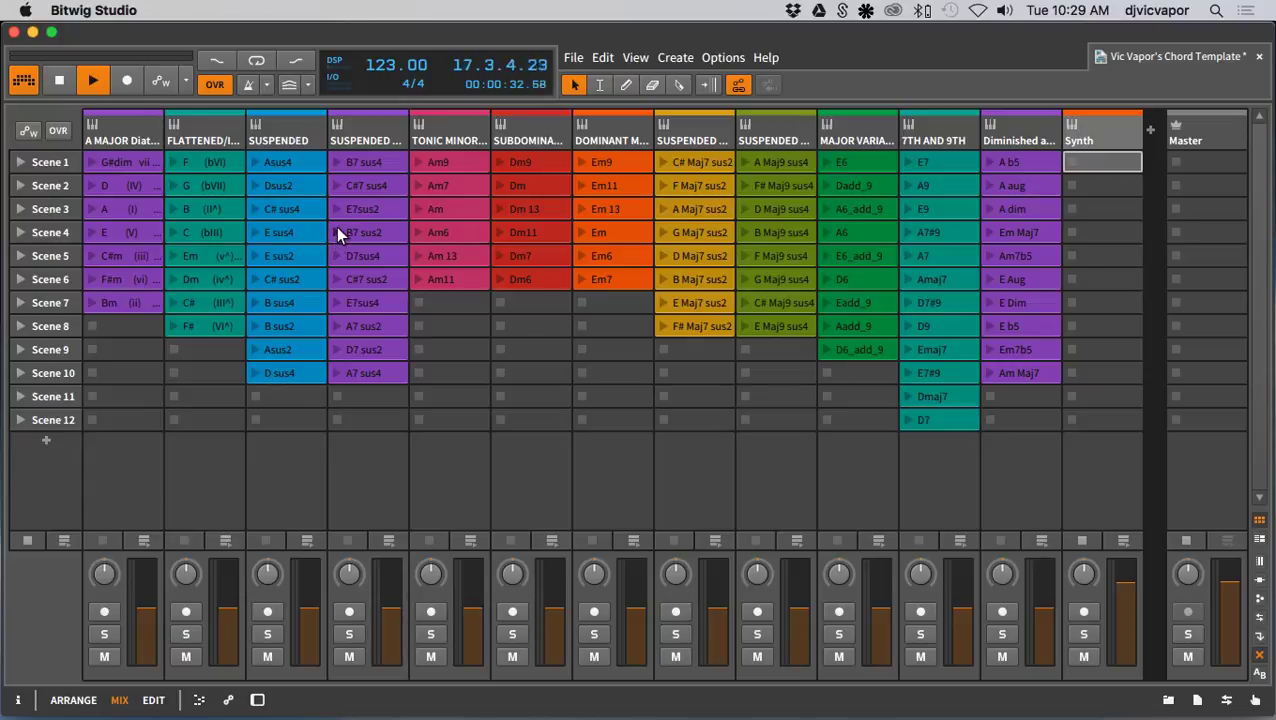
Step: Audition the diatonic chords E and C#m and the flattened/inverted chords B and C, and stop playback
click(92, 231)
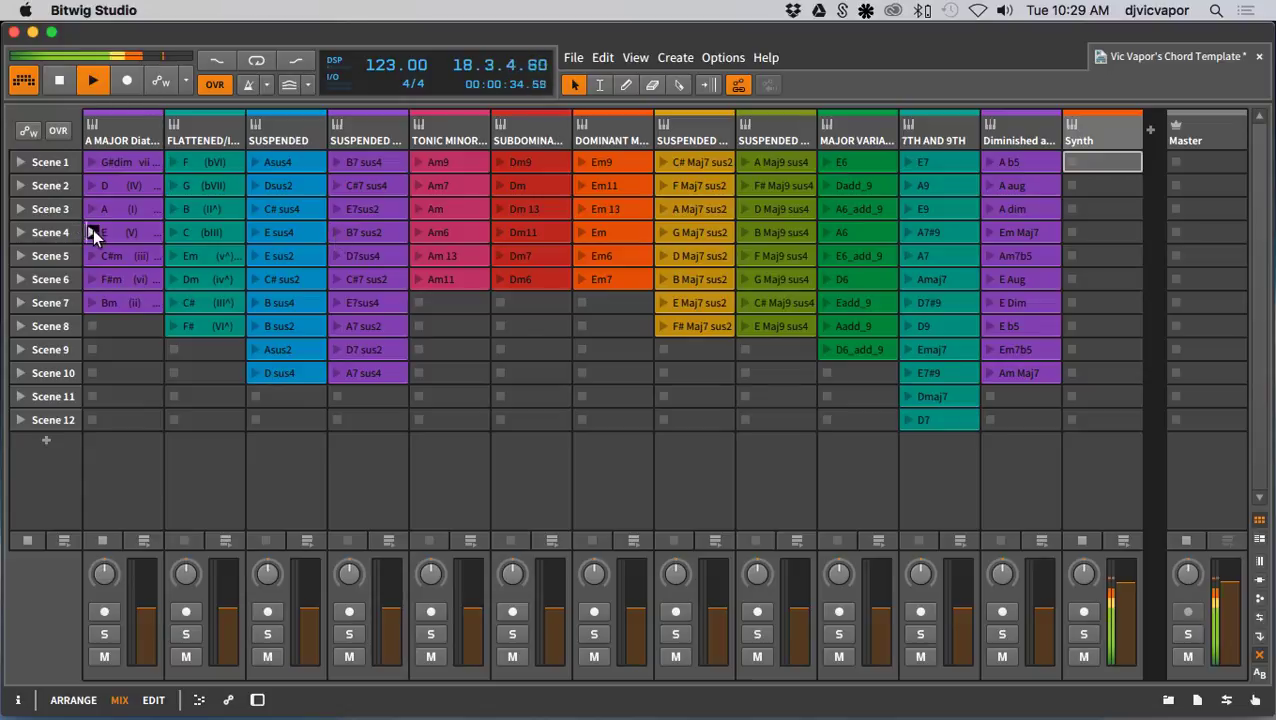
click(91, 255)
click(171, 208)
click(172, 232)
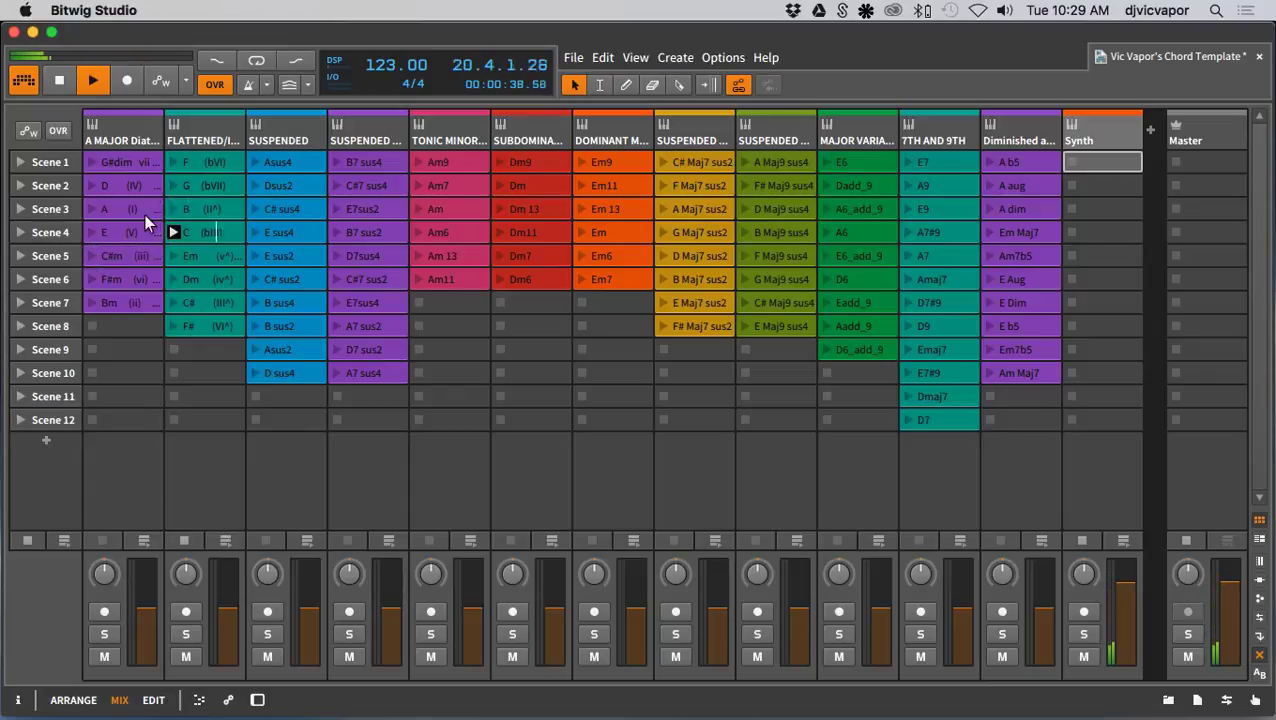
click(60, 80)
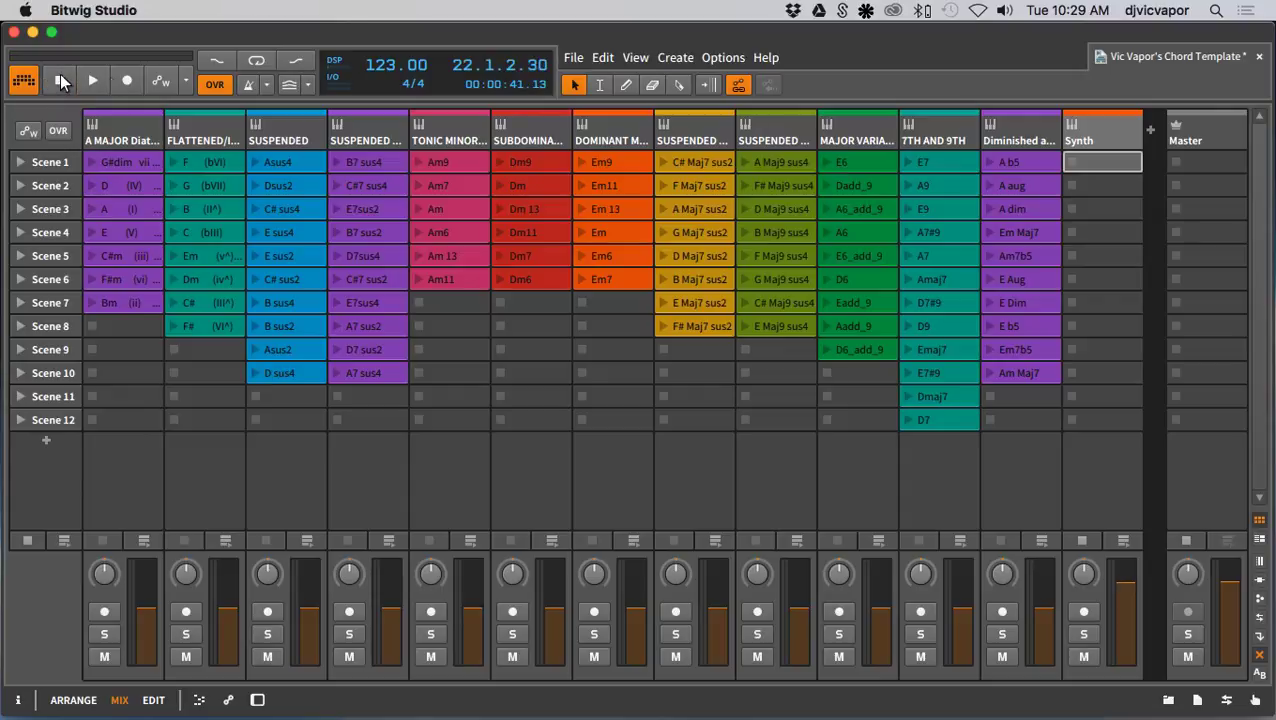
Step: Record a chord progression into the arrangement by launching C#7 sus4, Am, Am9, D7sus4 and B sus4, and stop recording
click(129, 79)
click(337, 185)
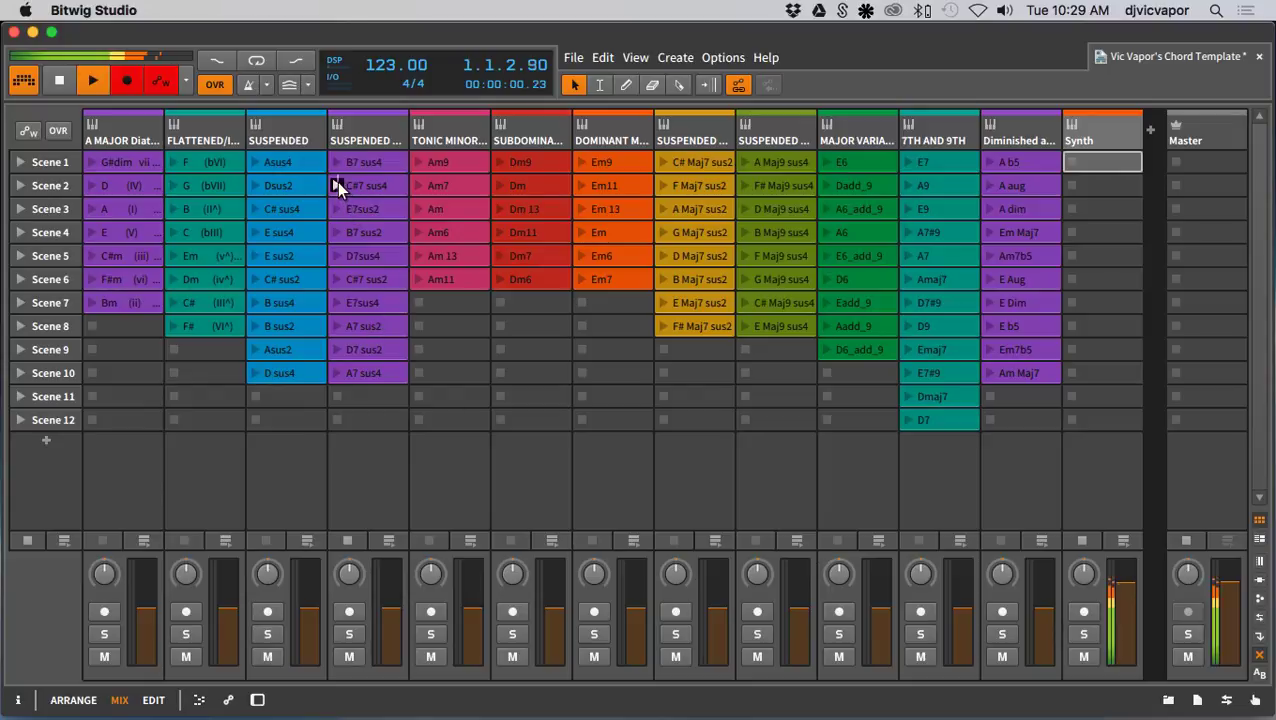
click(417, 208)
click(417, 159)
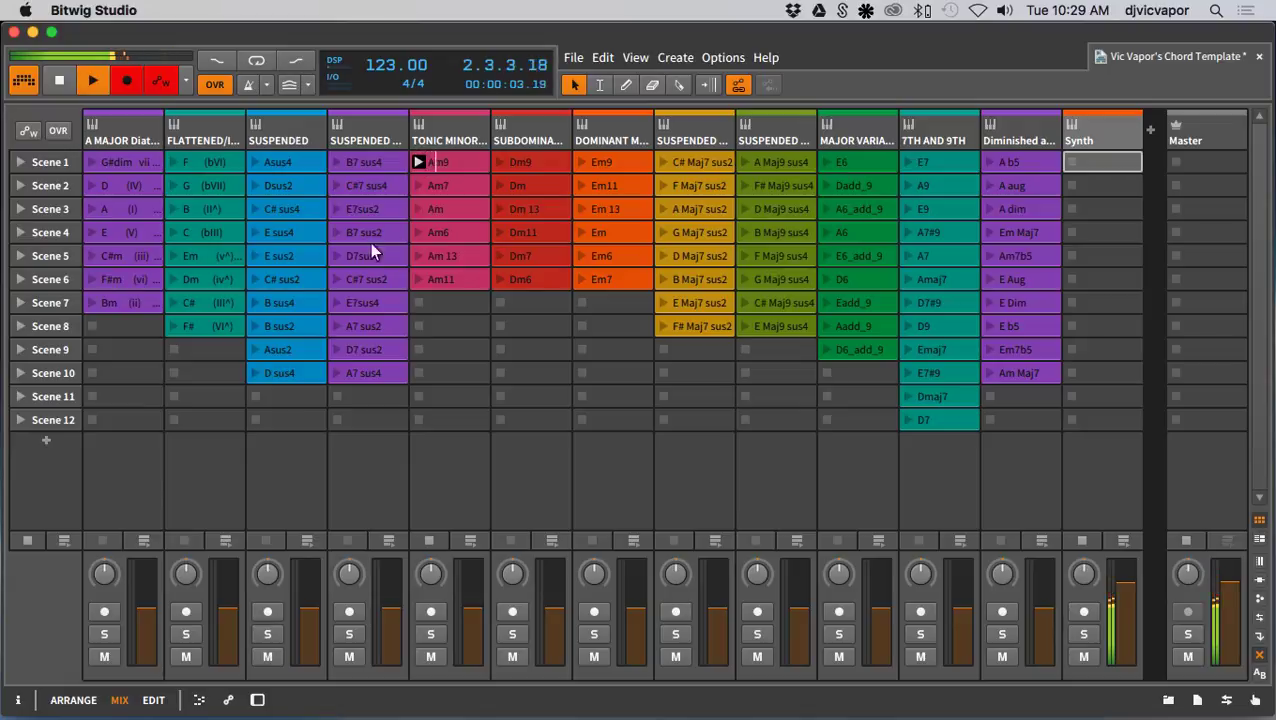
click(344, 255)
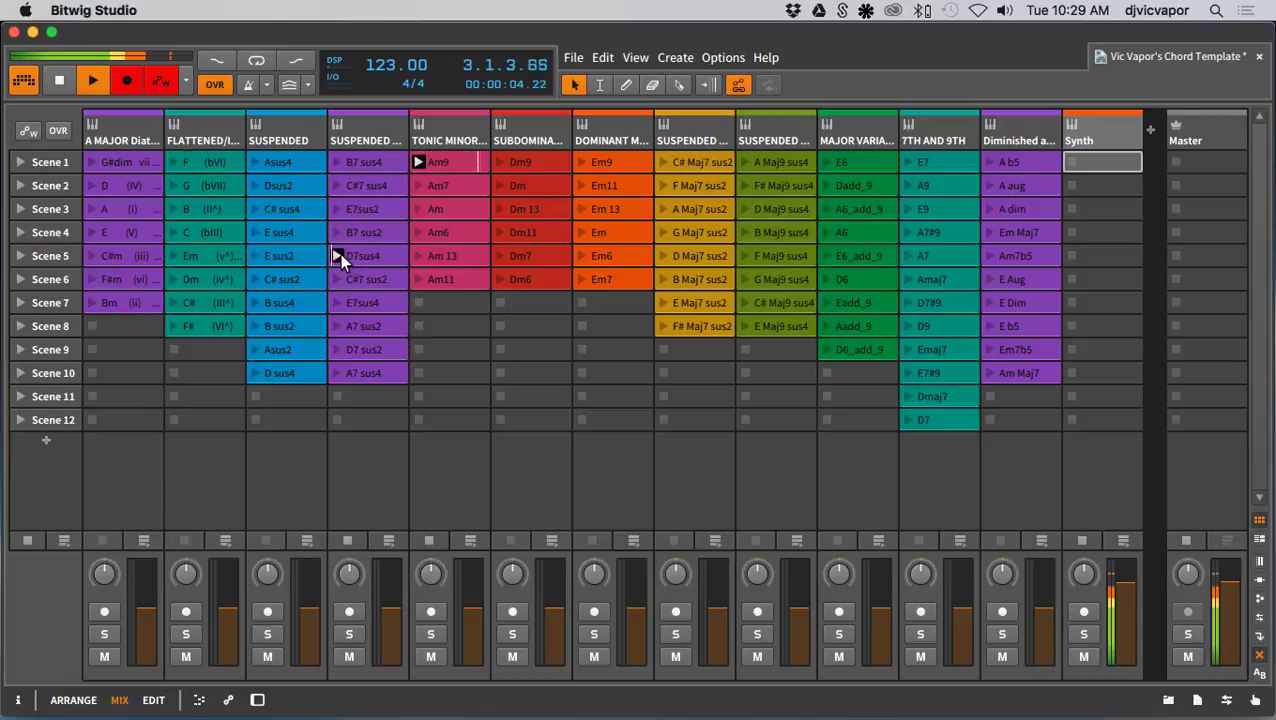
click(259, 301)
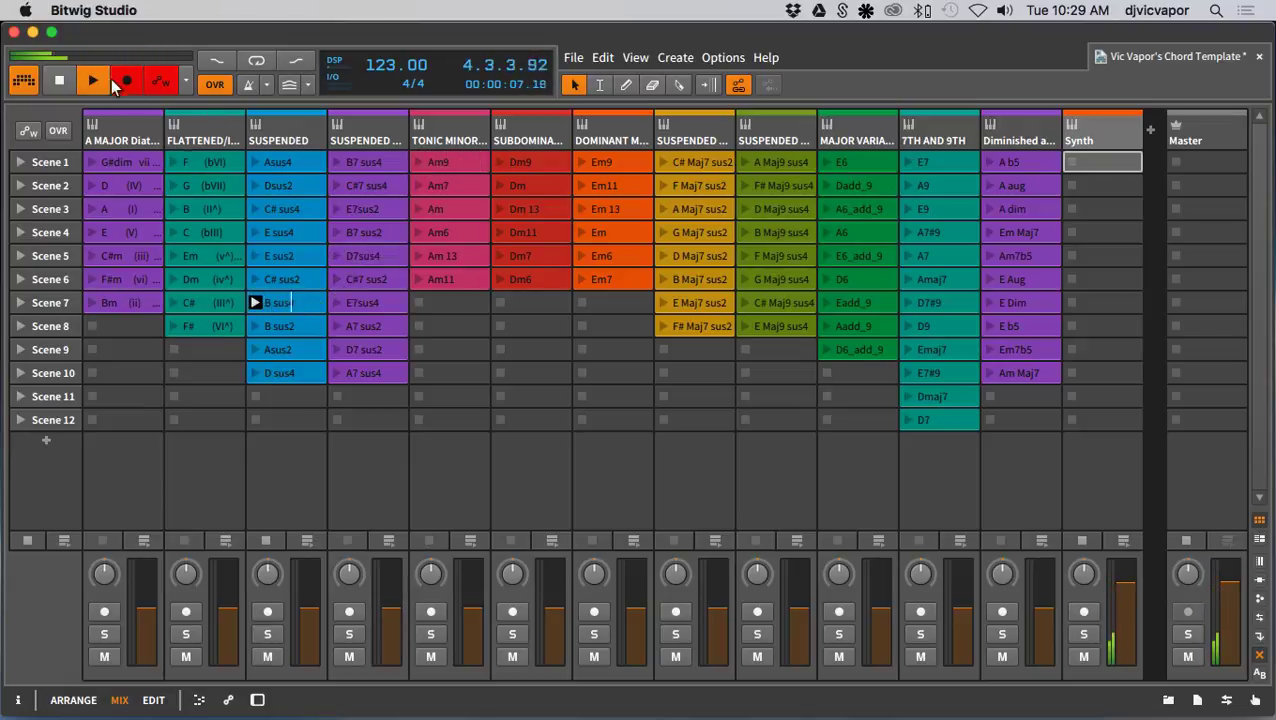
click(68, 78)
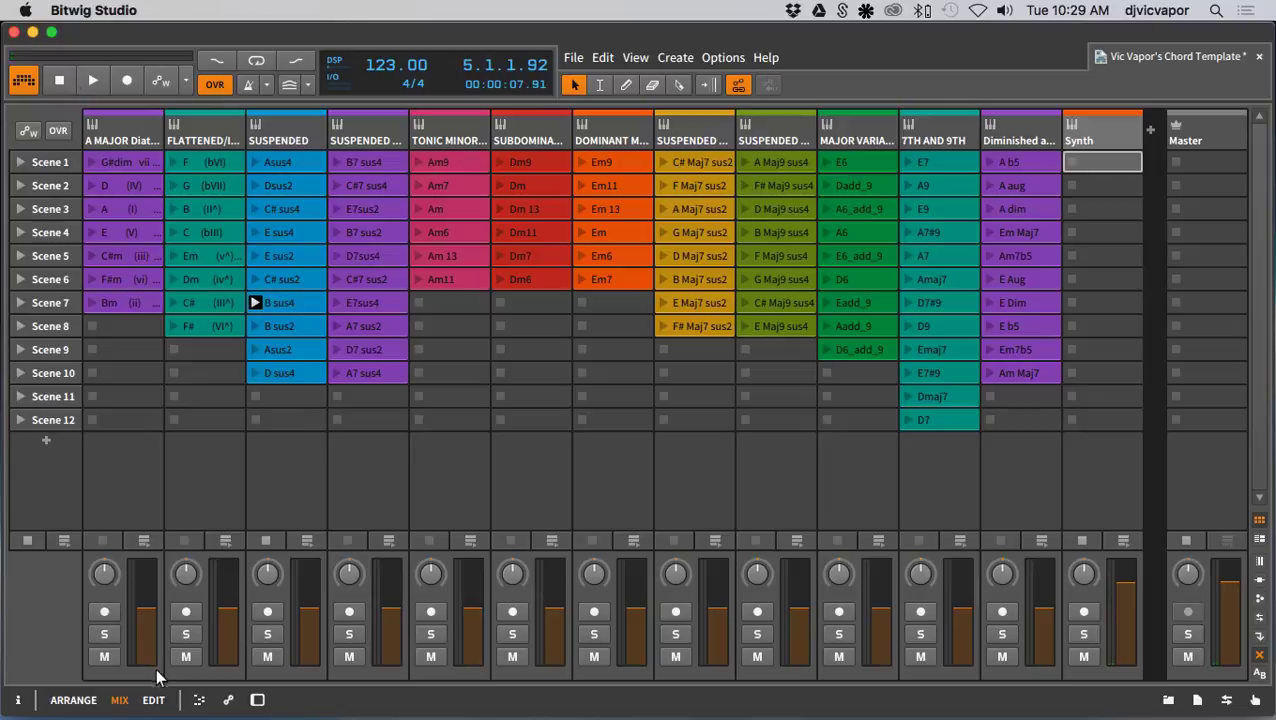
Step: In the arrangement, extend the loop range from bar 1 to bar 5 and play back the recorded chords
click(72, 700)
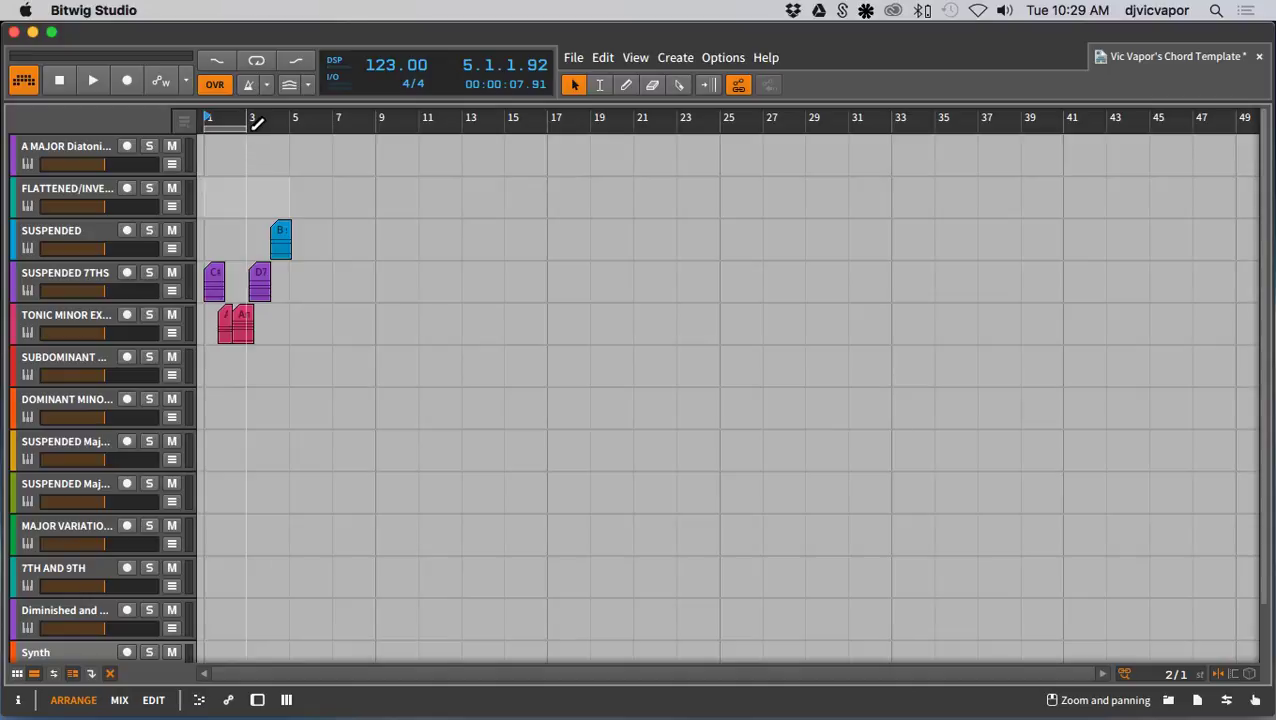
drag(248, 133, 290, 131)
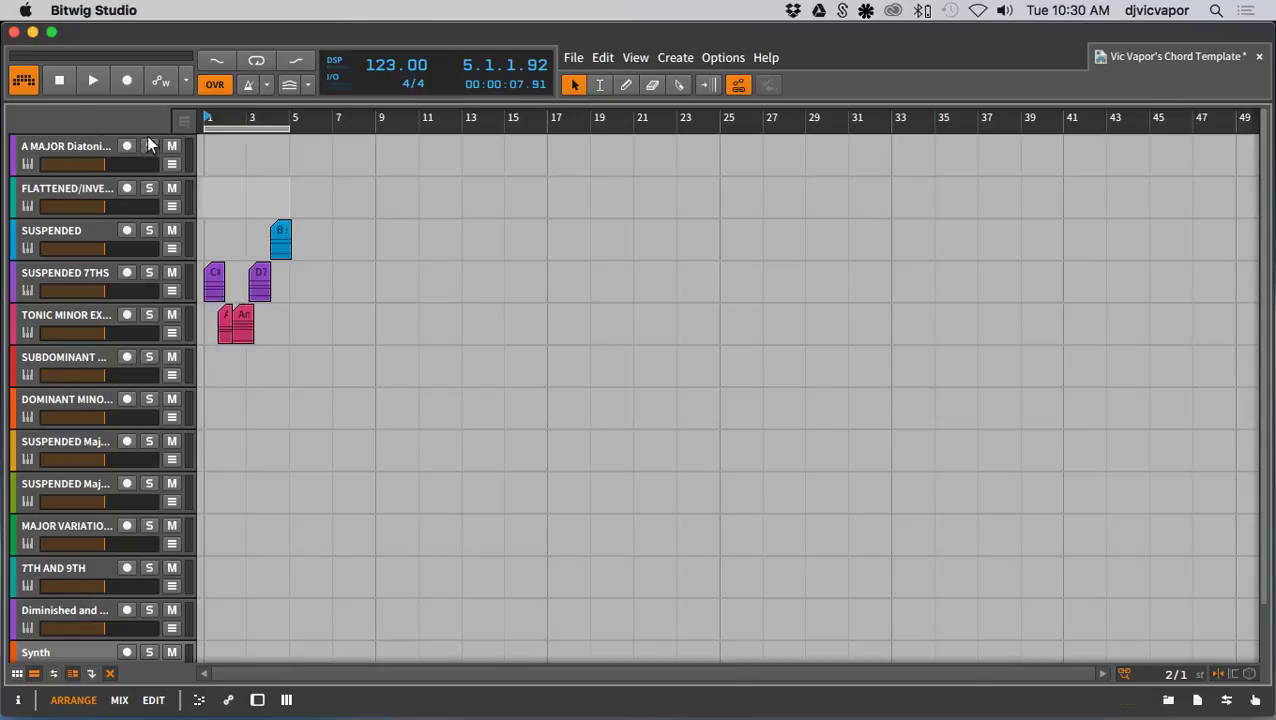
click(85, 78)
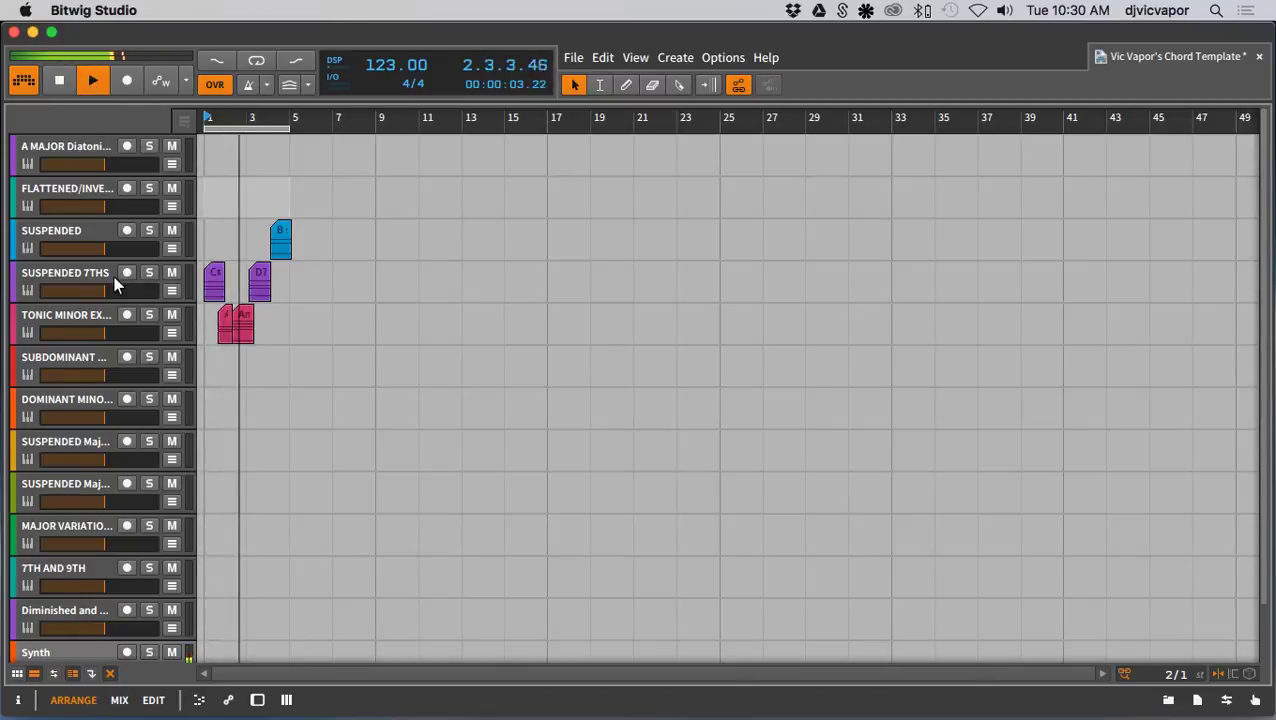
scroll(129, 338, down, 3)
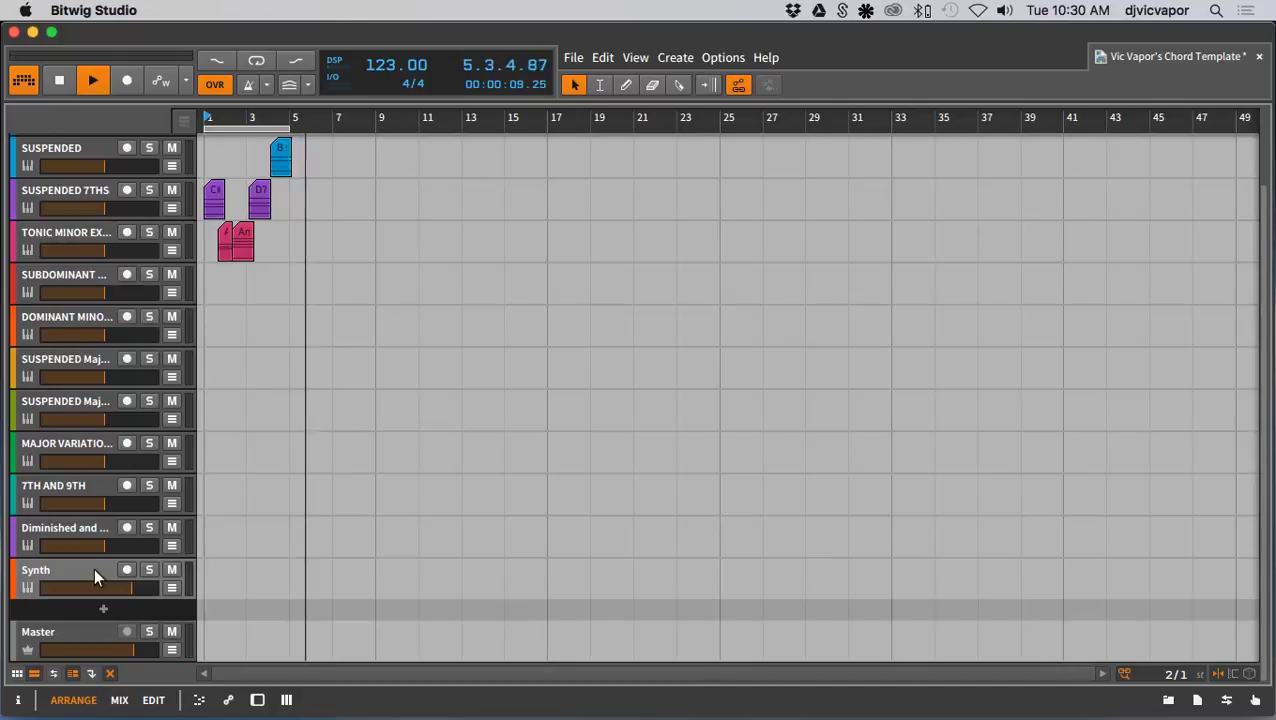
Step: Turn on arranger looping and restart playback of the recorded progression from the beginning
click(256, 62)
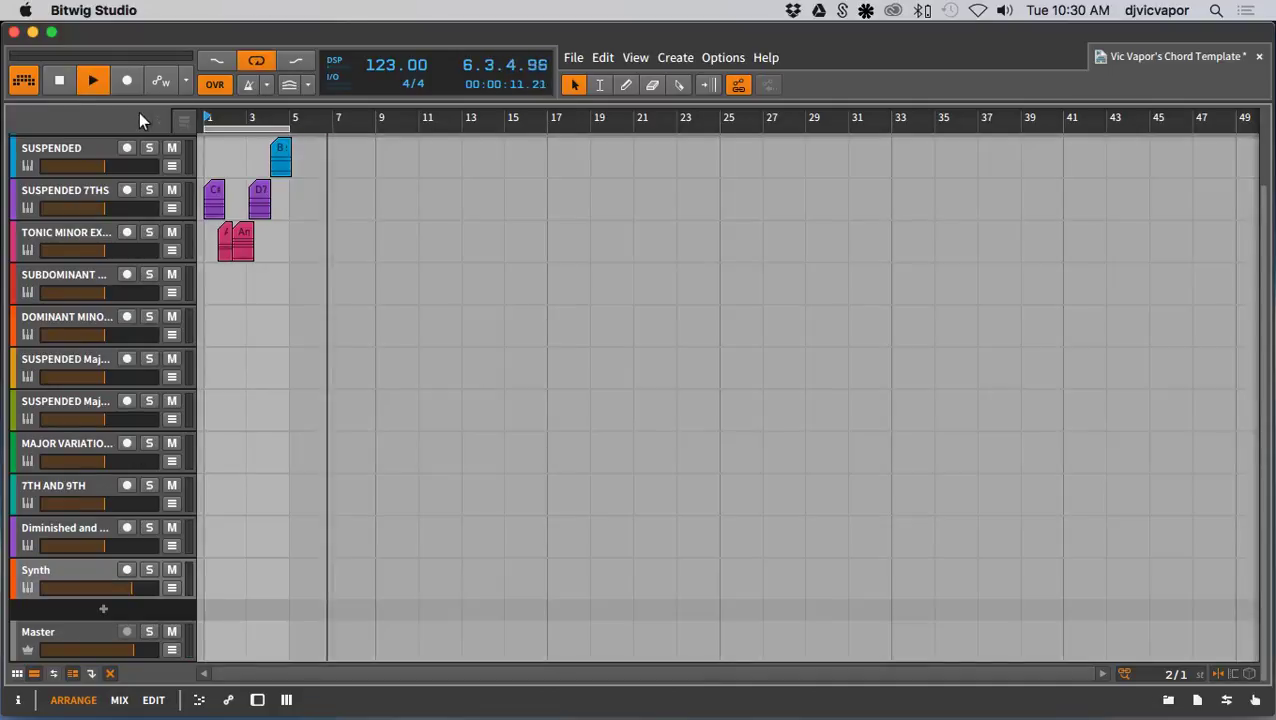
click(55, 85)
click(87, 79)
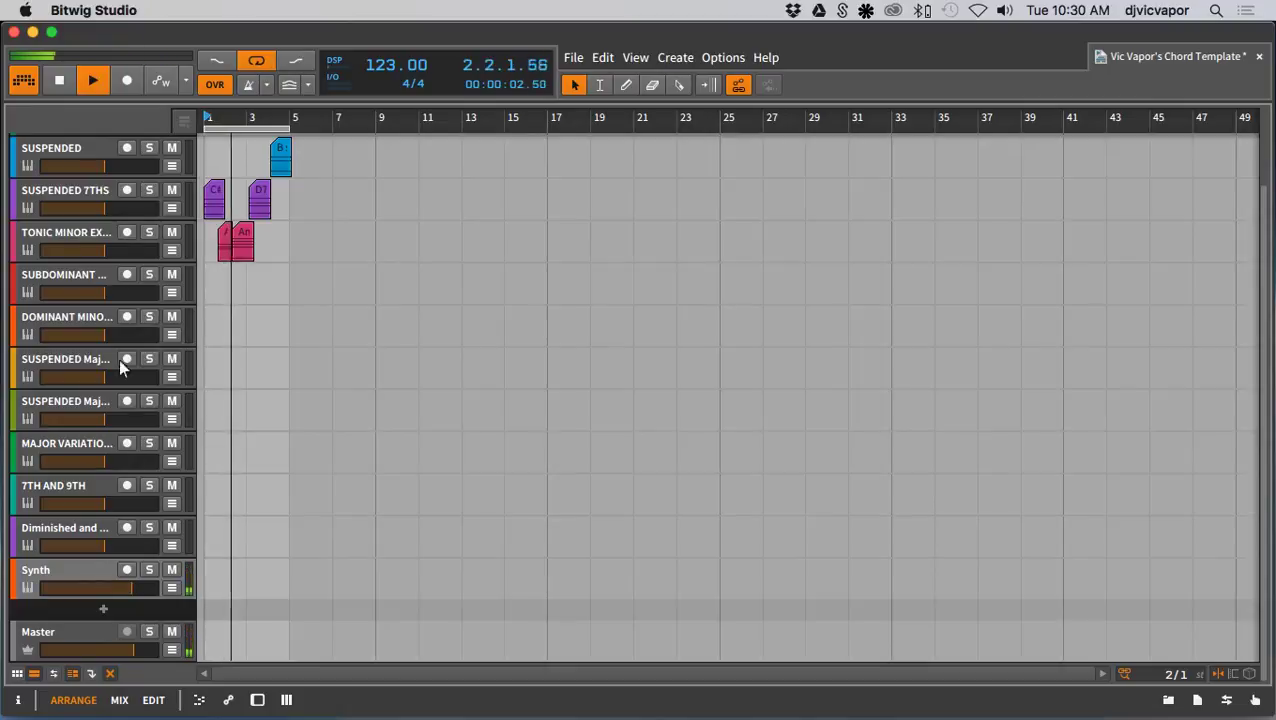
Step: Stop playback and delete all recorded clips from the SUSPENDED, SUSPENDED 7THS and tonic minor tracks in the arrangement
click(63, 79)
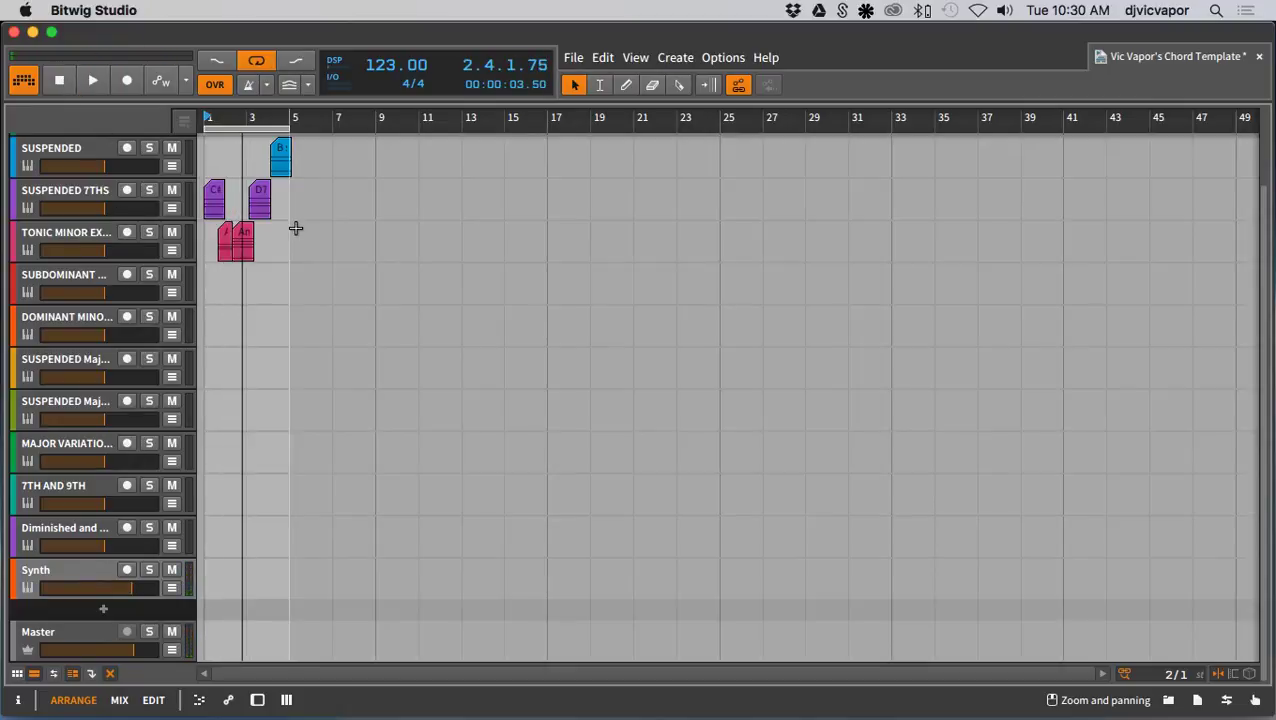
drag(293, 238, 216, 155)
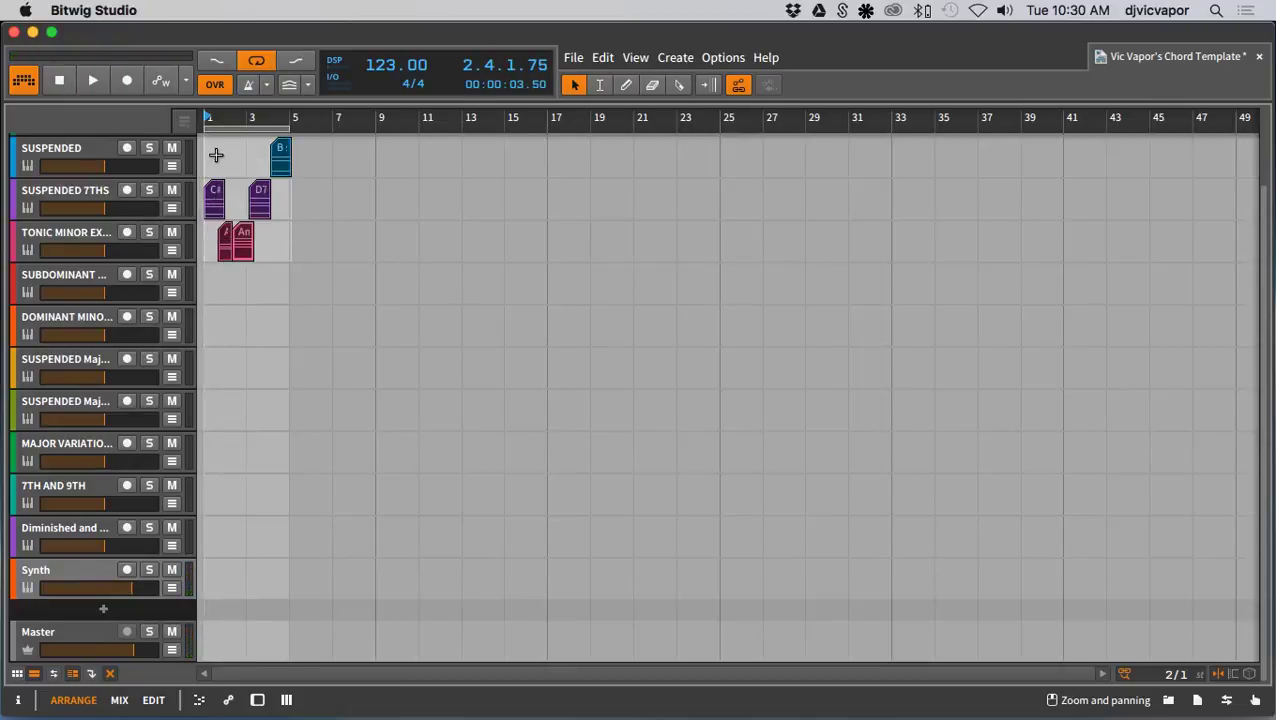
key(Delete)
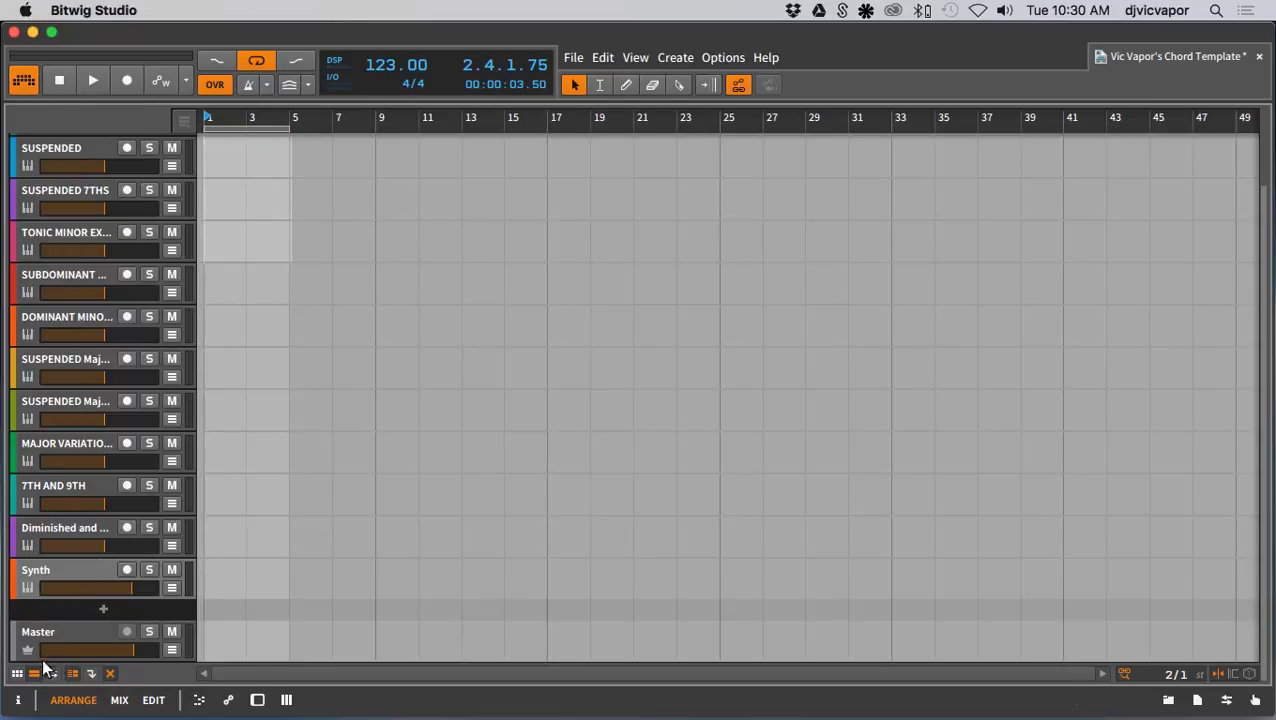
Step: Return to the mix view's clip launcher, audition the Dm9 and Em11 clips, and stop playback
click(119, 700)
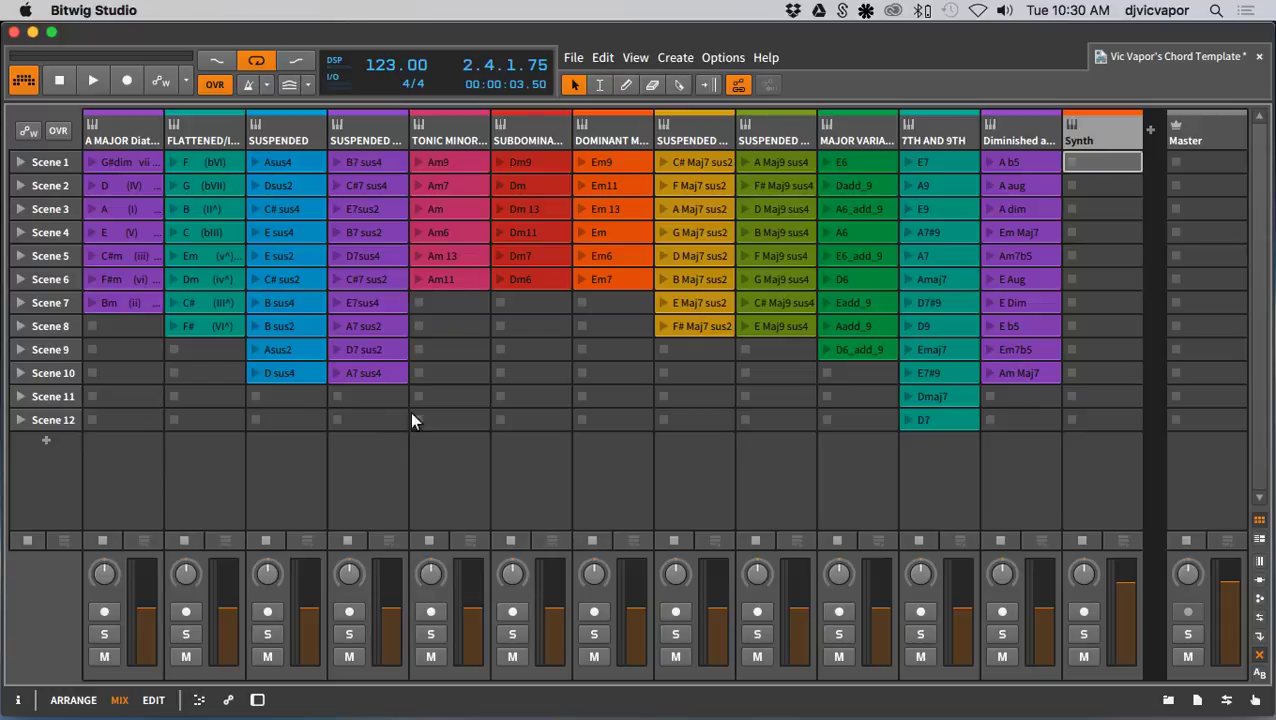
click(500, 161)
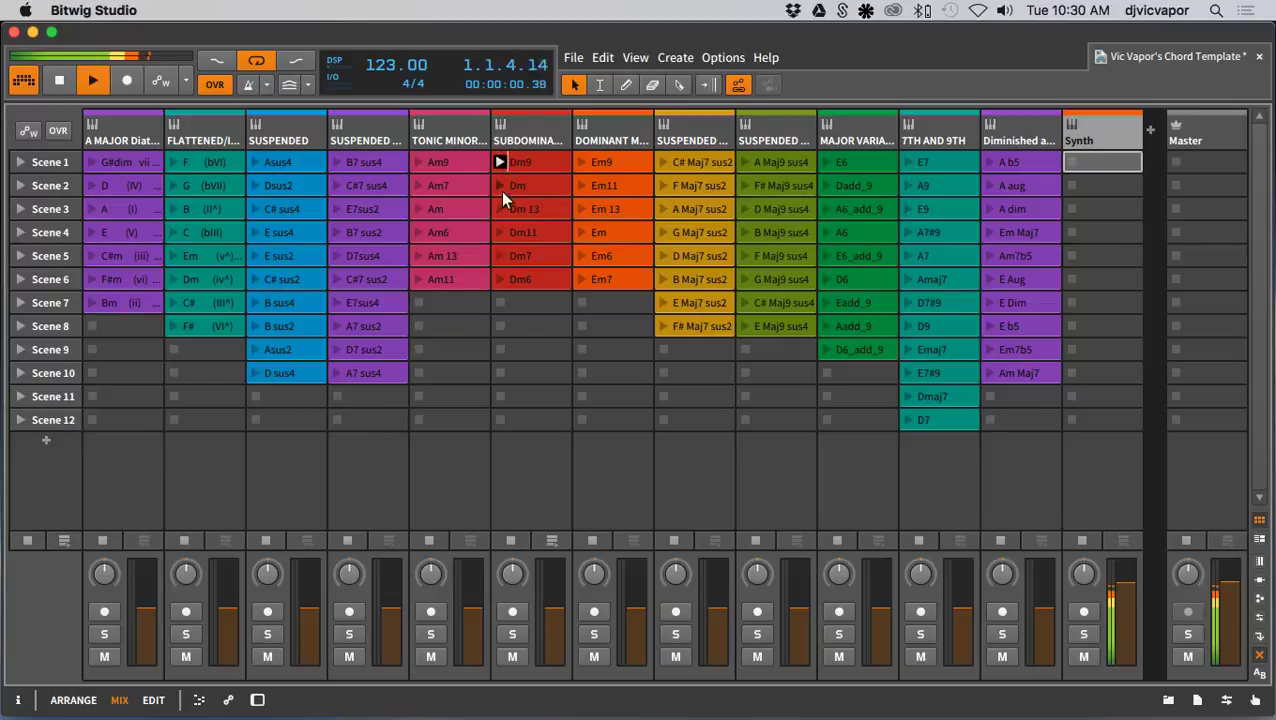
click(581, 185)
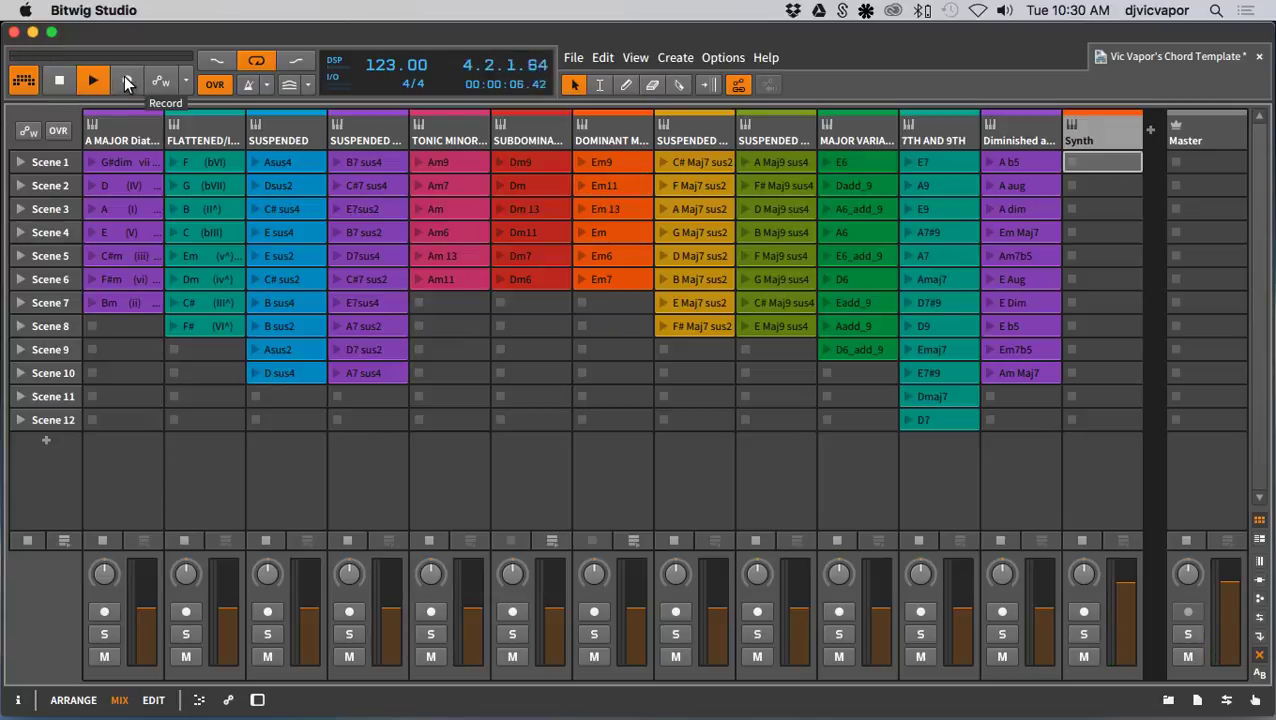
click(61, 81)
Step: Record a new progression into the arrangement from bar 1, launching Dm9, Em11, Dm 13, Dm11 and Em 13, and stop recording
click(62, 79)
click(127, 80)
click(161, 80)
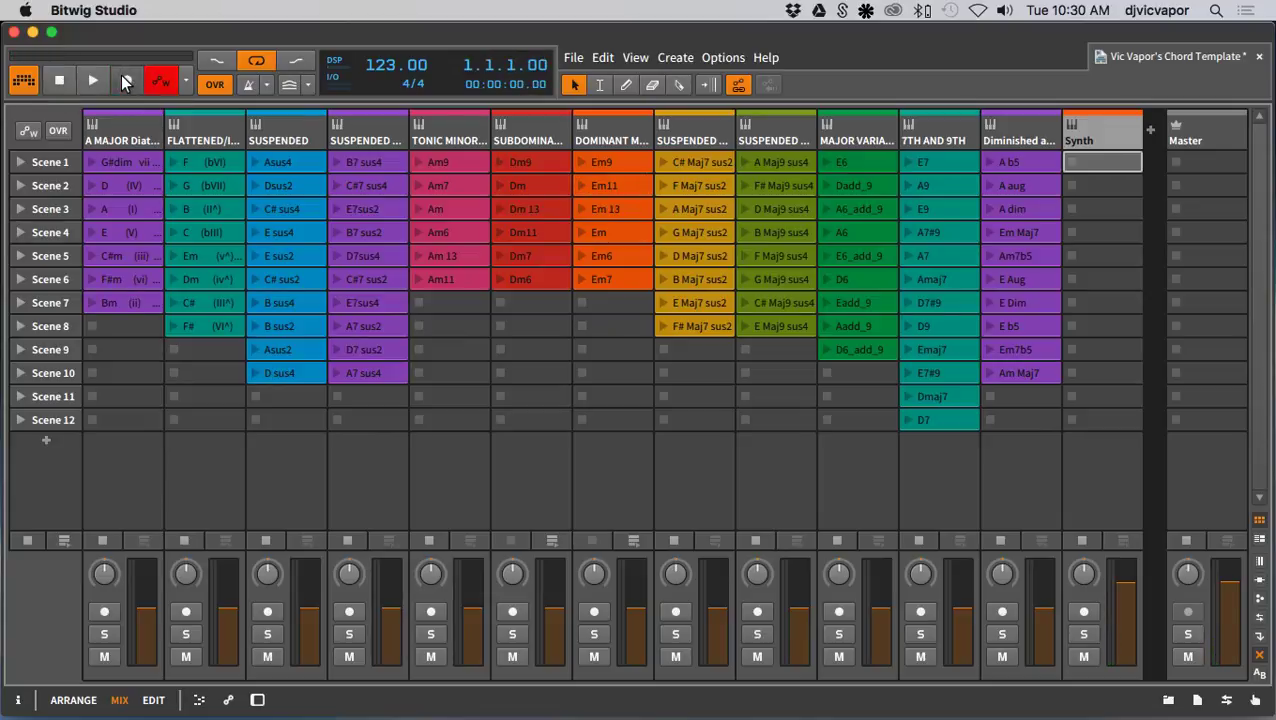
click(499, 162)
click(578, 185)
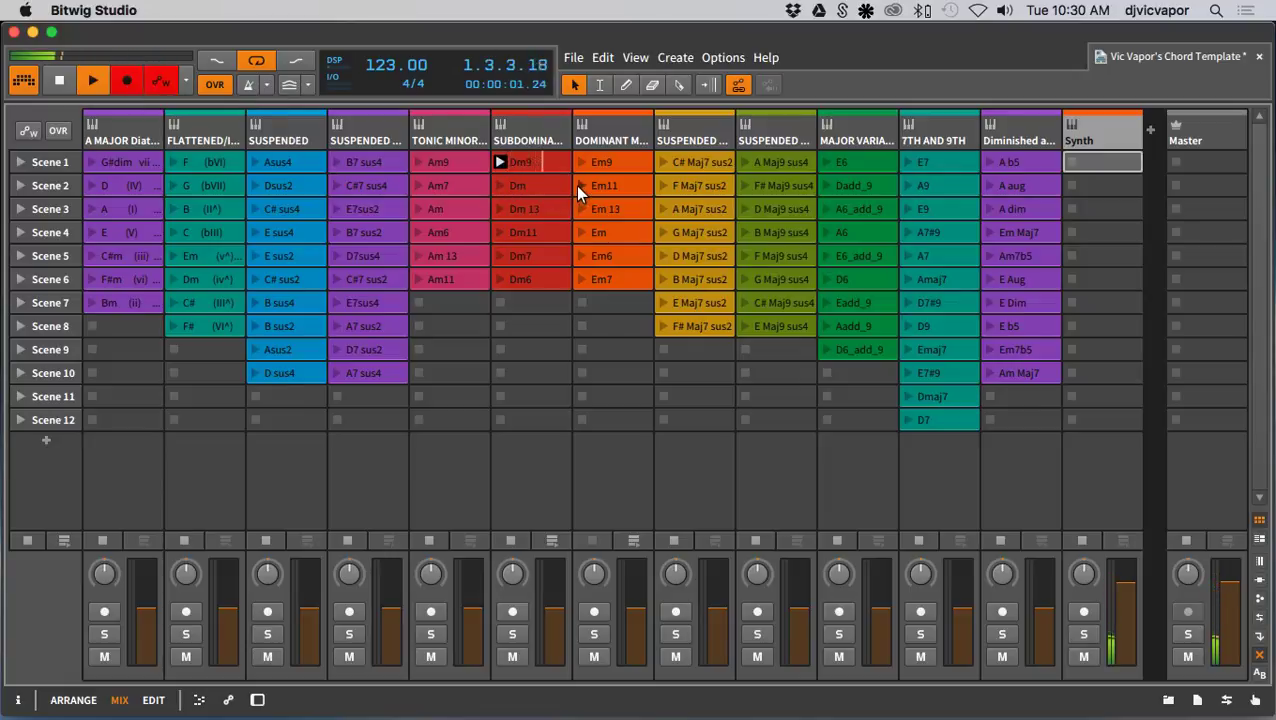
click(501, 209)
click(499, 231)
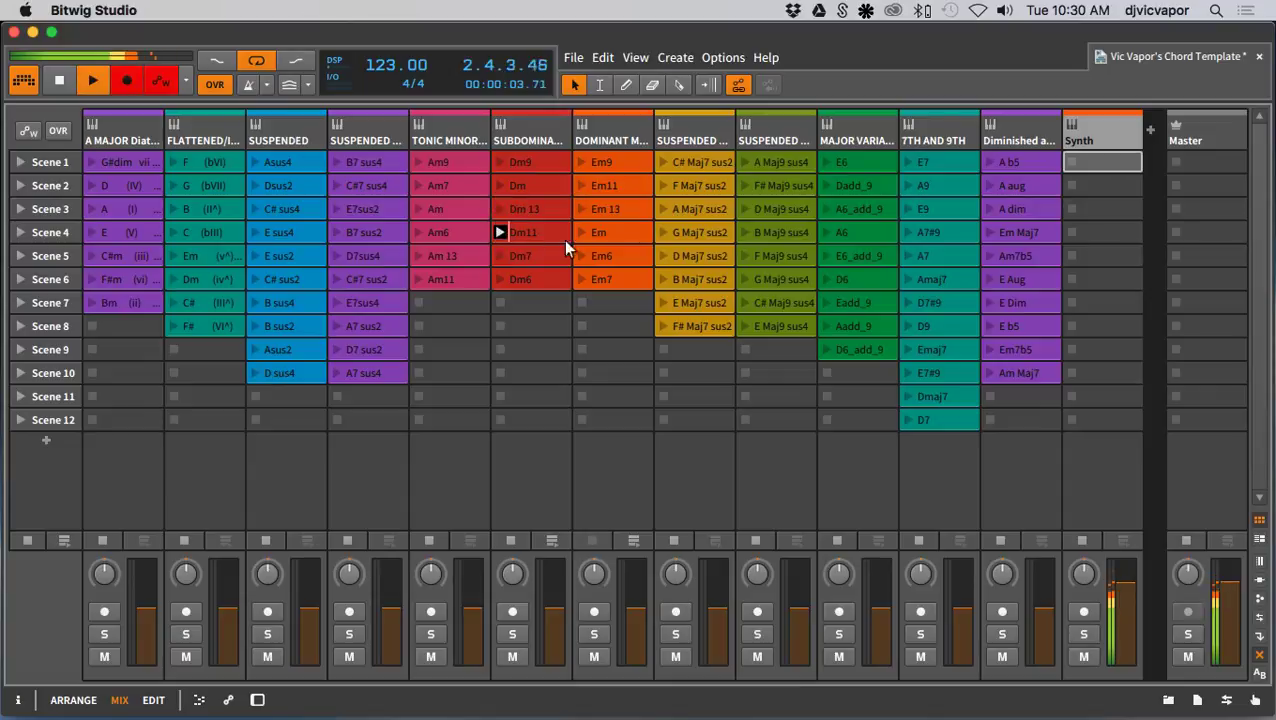
click(581, 210)
click(60, 80)
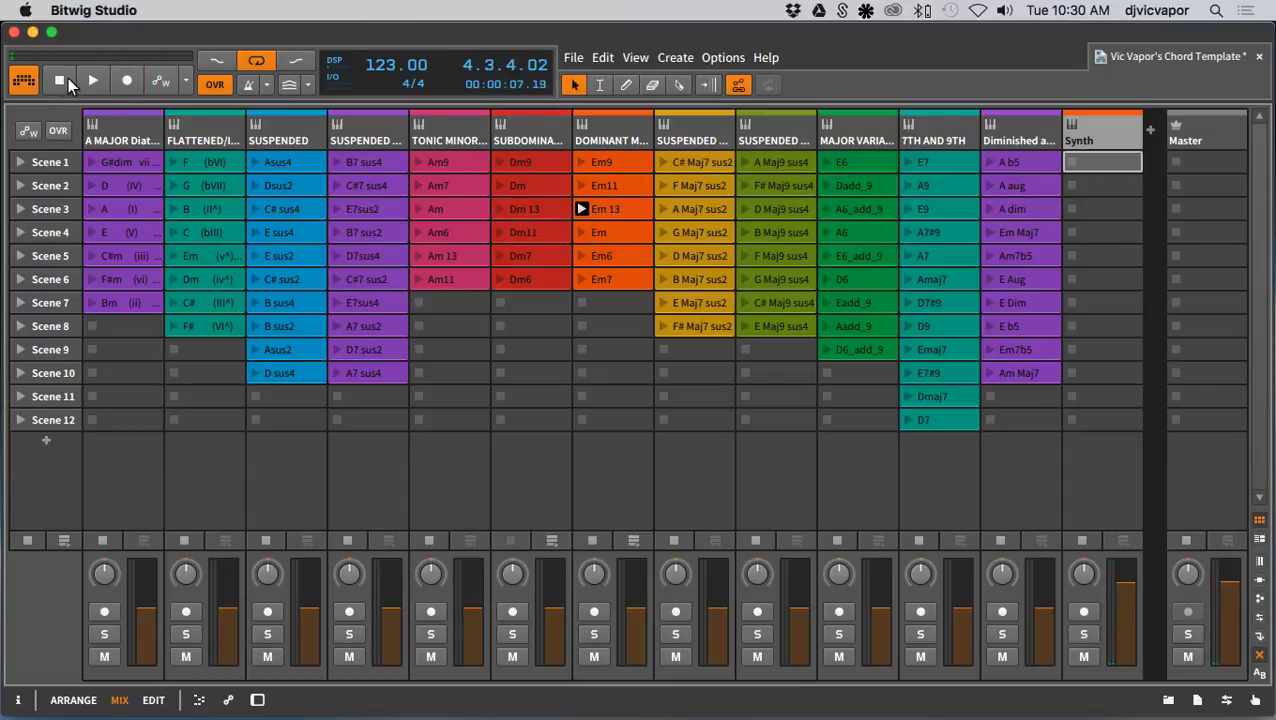
Step: In the arrangement, switch all tracks back to arranger playback and play the newly recorded subdominant and dominant minor clips
click(70, 700)
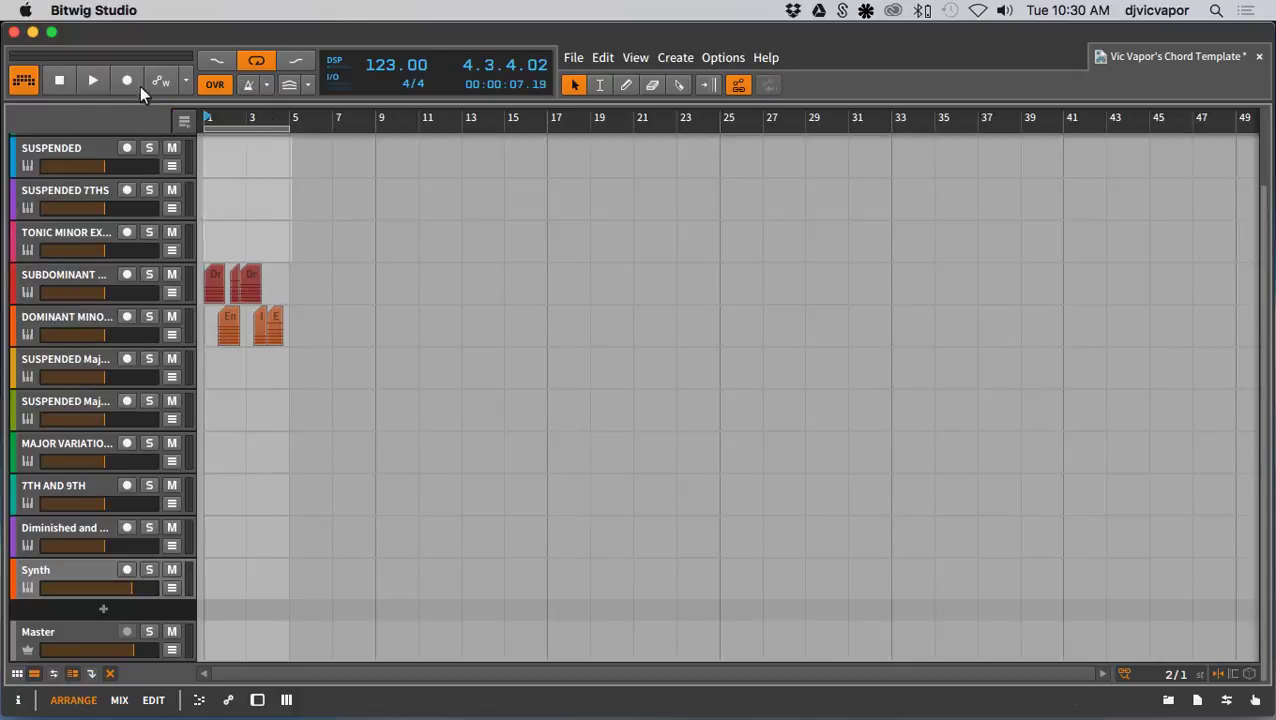
click(182, 121)
click(97, 80)
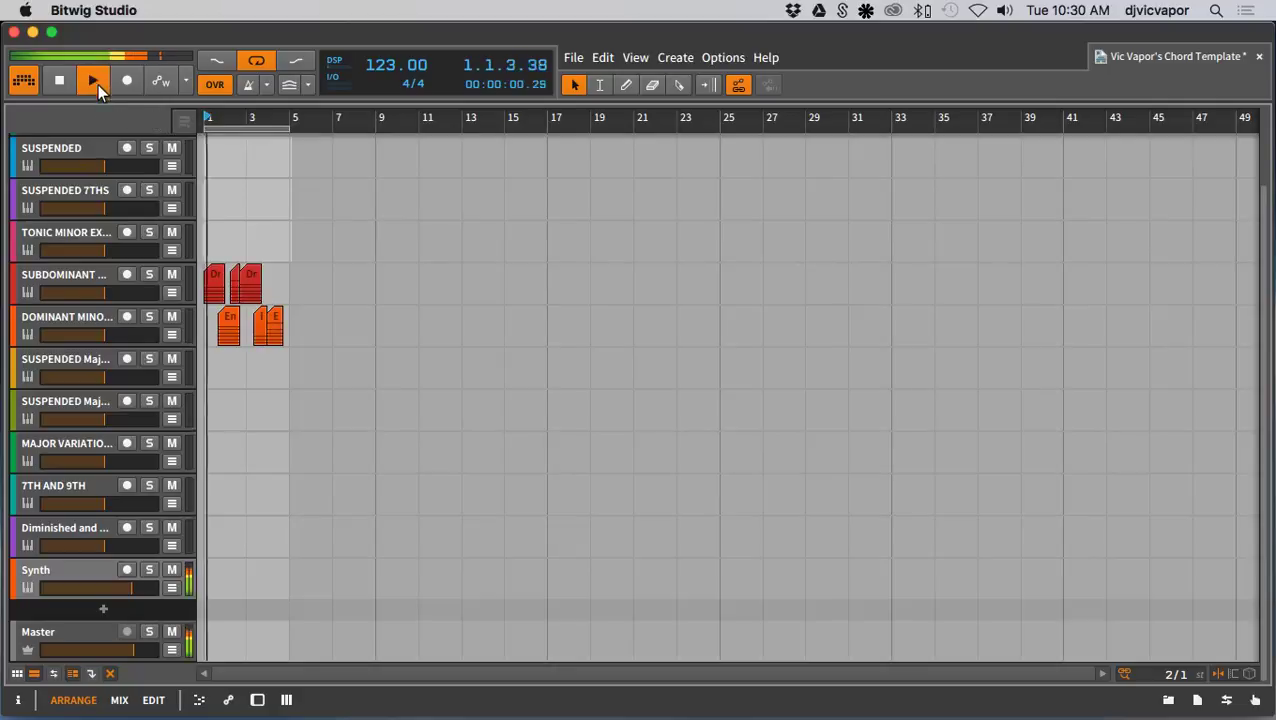
Step: Replace the FM-4 on the Synth track with the Serum plug-in from the Serum 1.113 folder
double_click(97, 570)
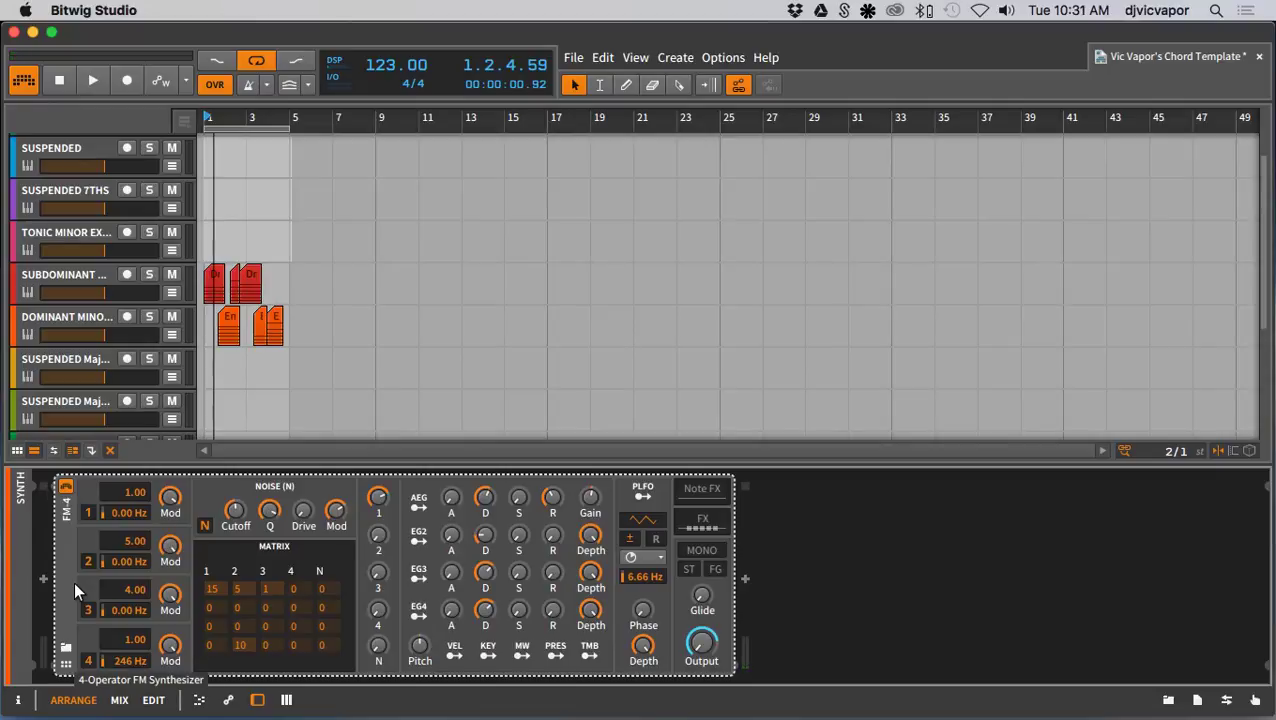
key(Delete)
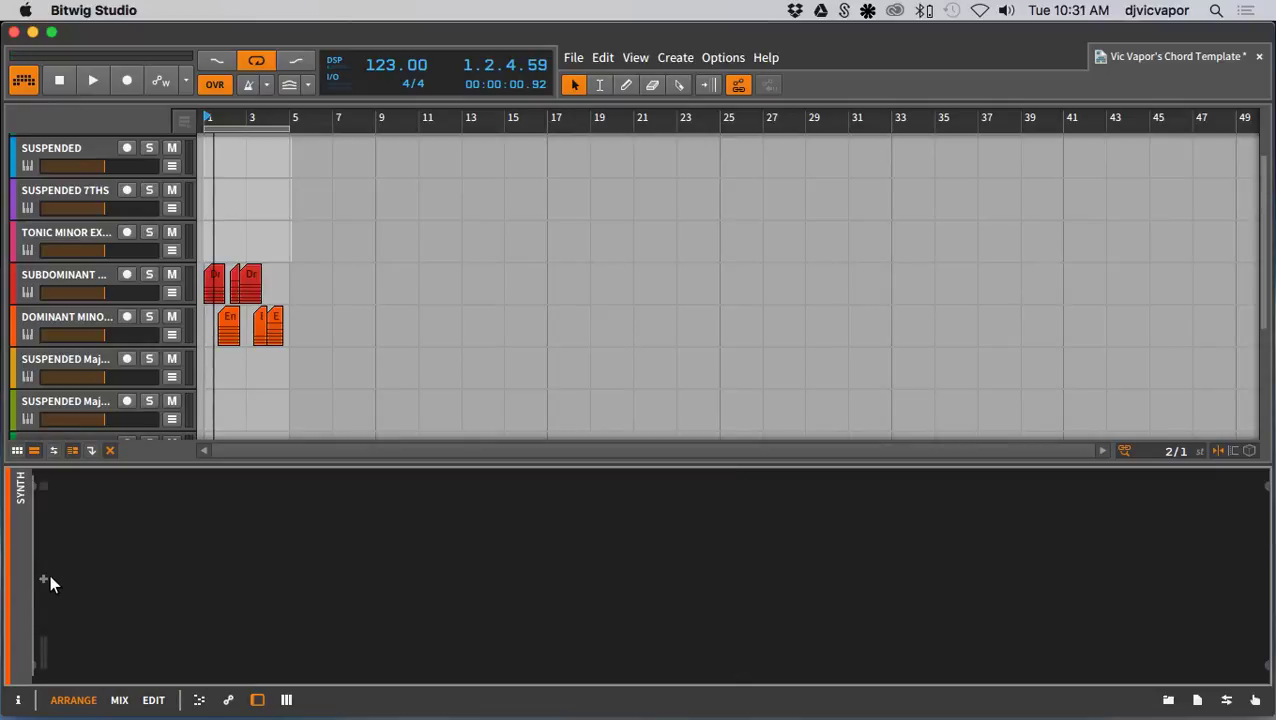
click(43, 578)
scroll(287, 264, down, 3)
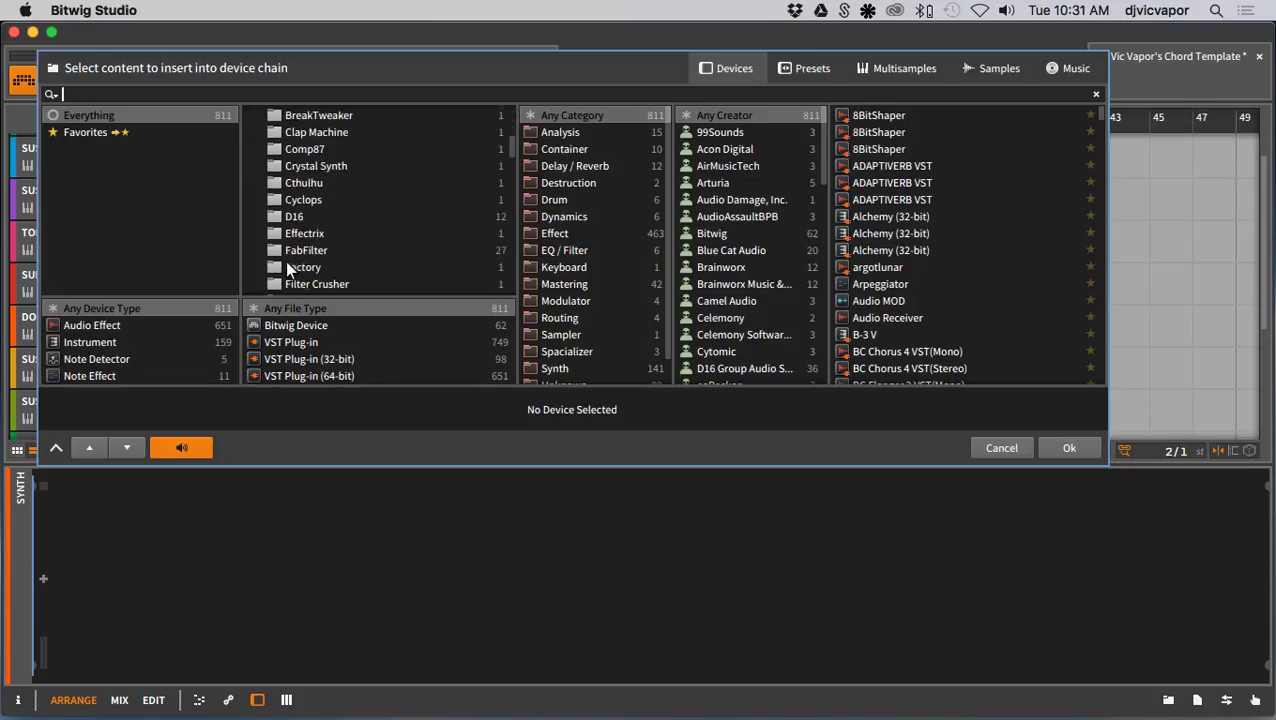
scroll(287, 264, down, 6)
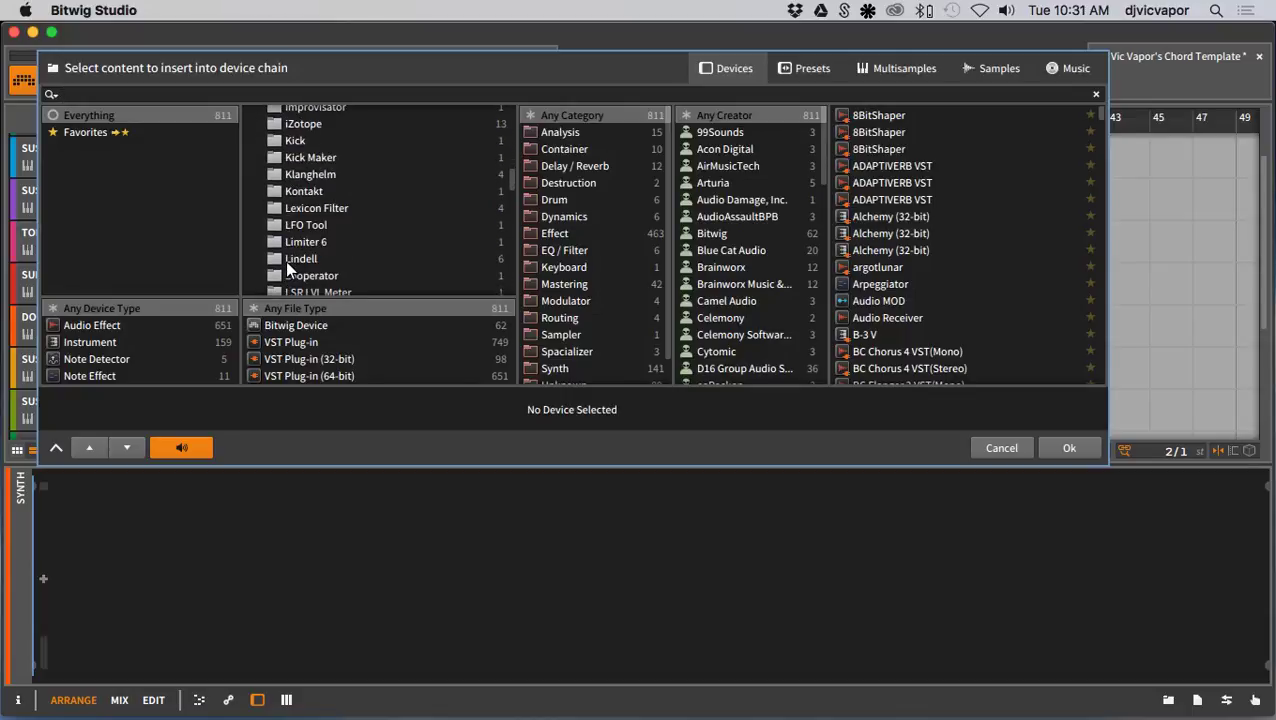
scroll(285, 260, down, 5)
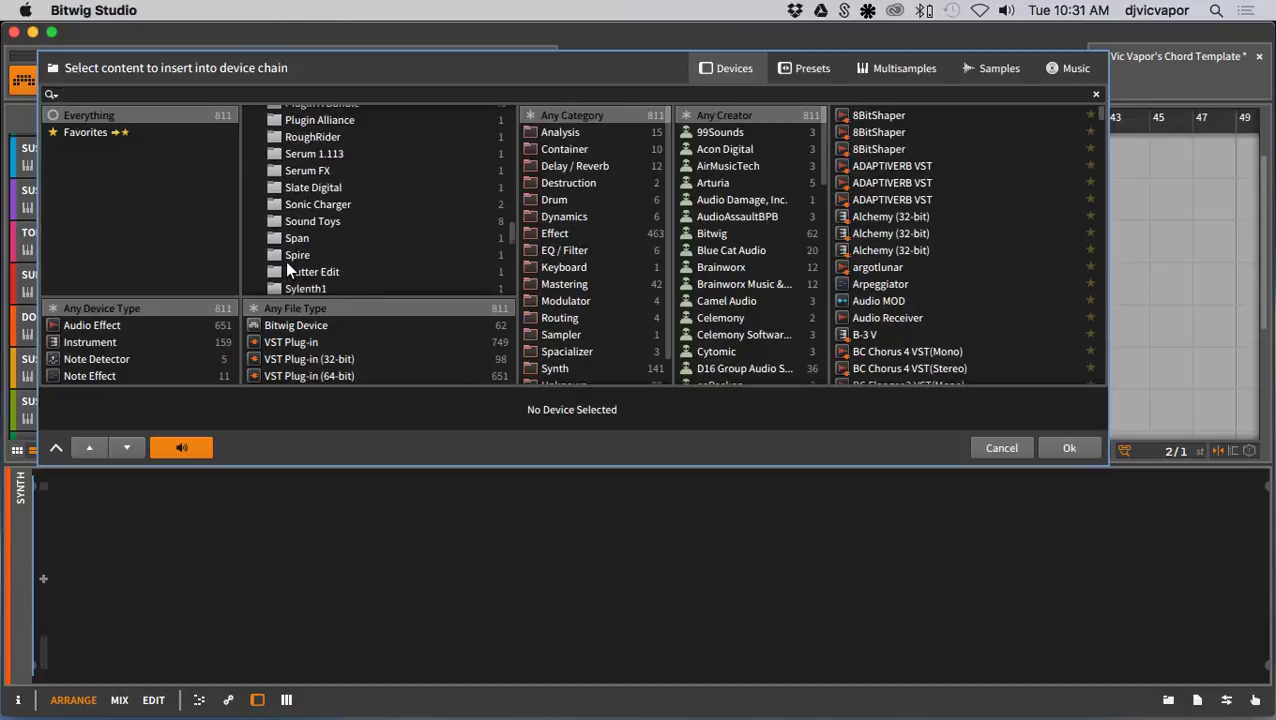
click(274, 153)
click(864, 113)
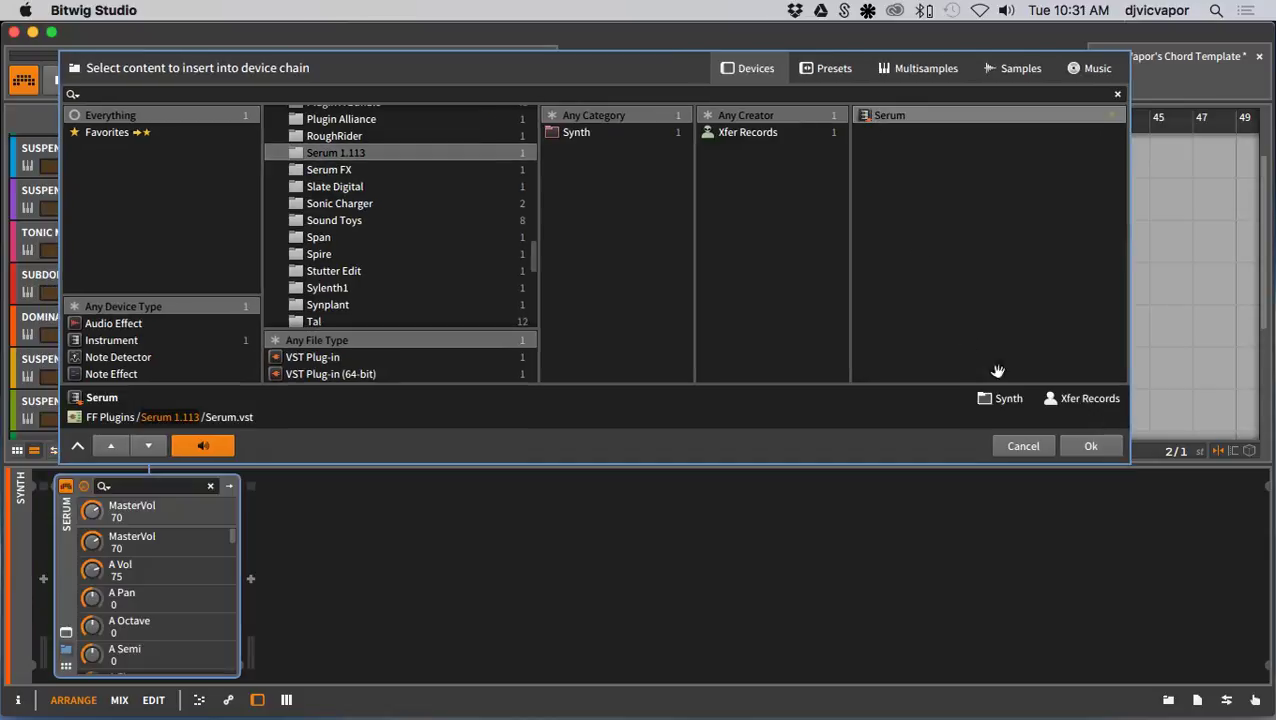
click(1068, 441)
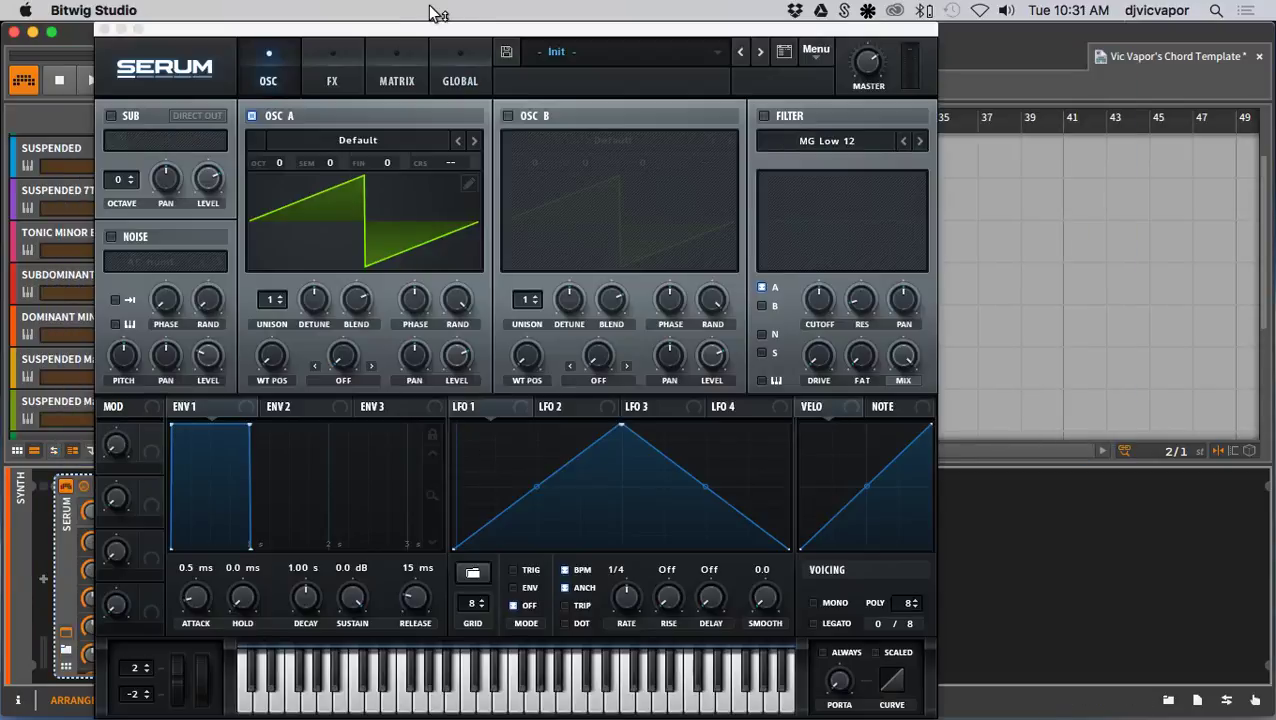
Step: Load Serum's LEAD Kegstand preset from the Guru category and move the plug-in window clear of the transport and clips
click(663, 54)
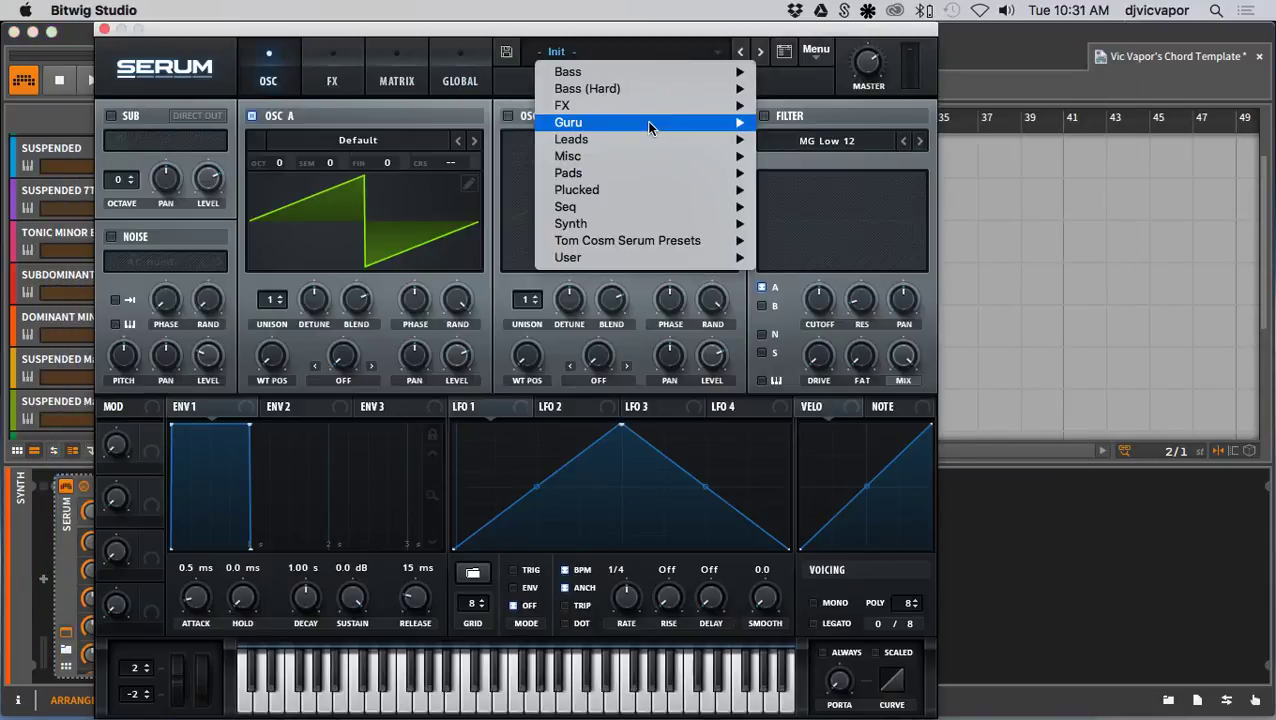
mouse_move(649, 124)
scroll(870, 293, down, 10)
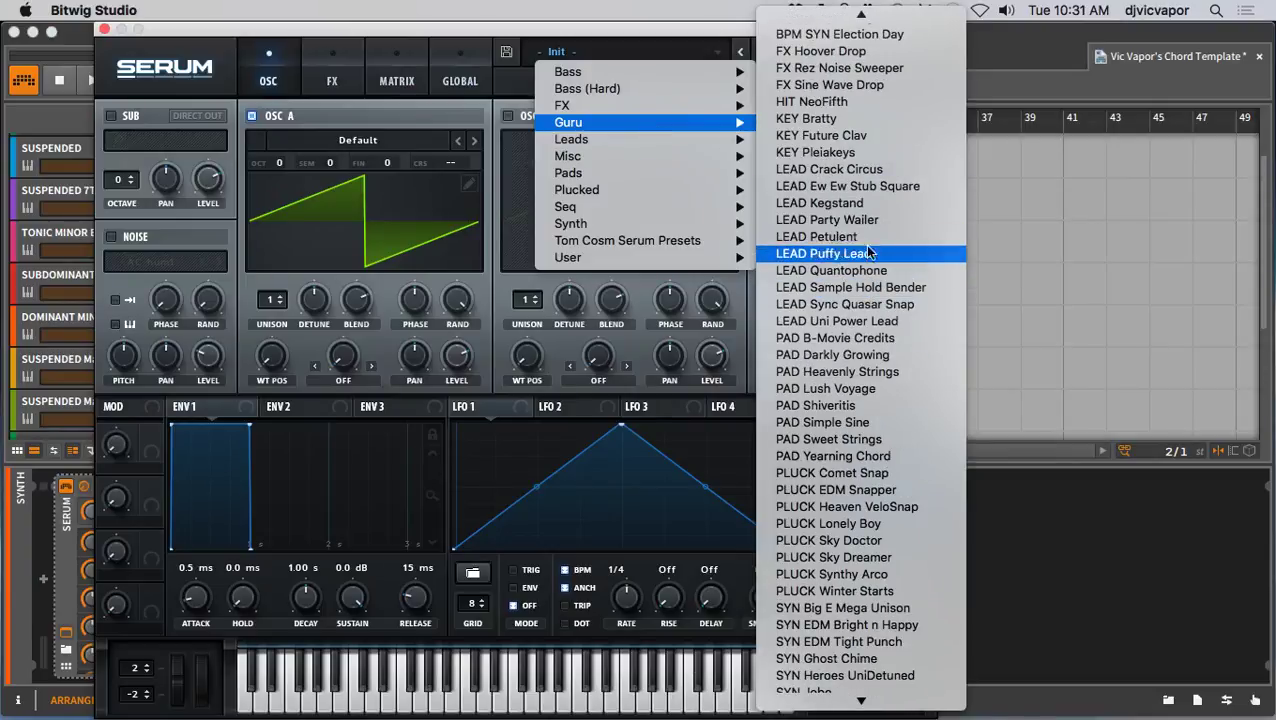
click(866, 206)
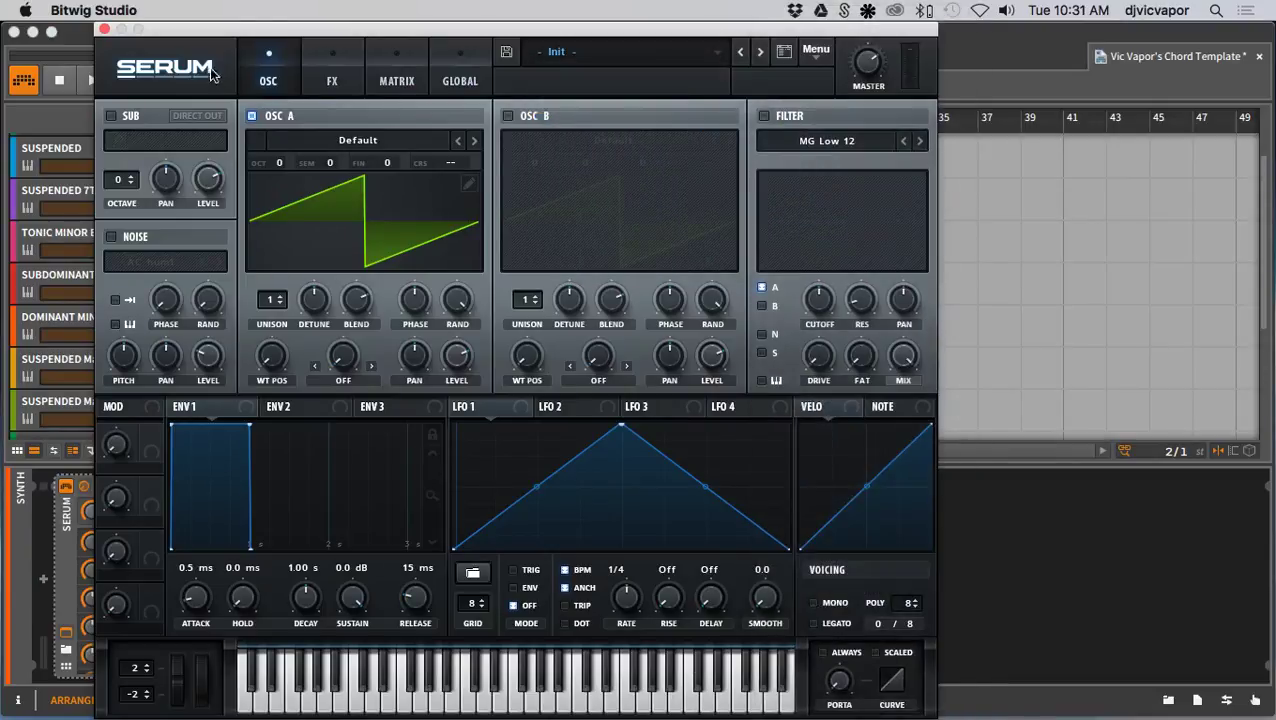
drag(186, 28, 626, 14)
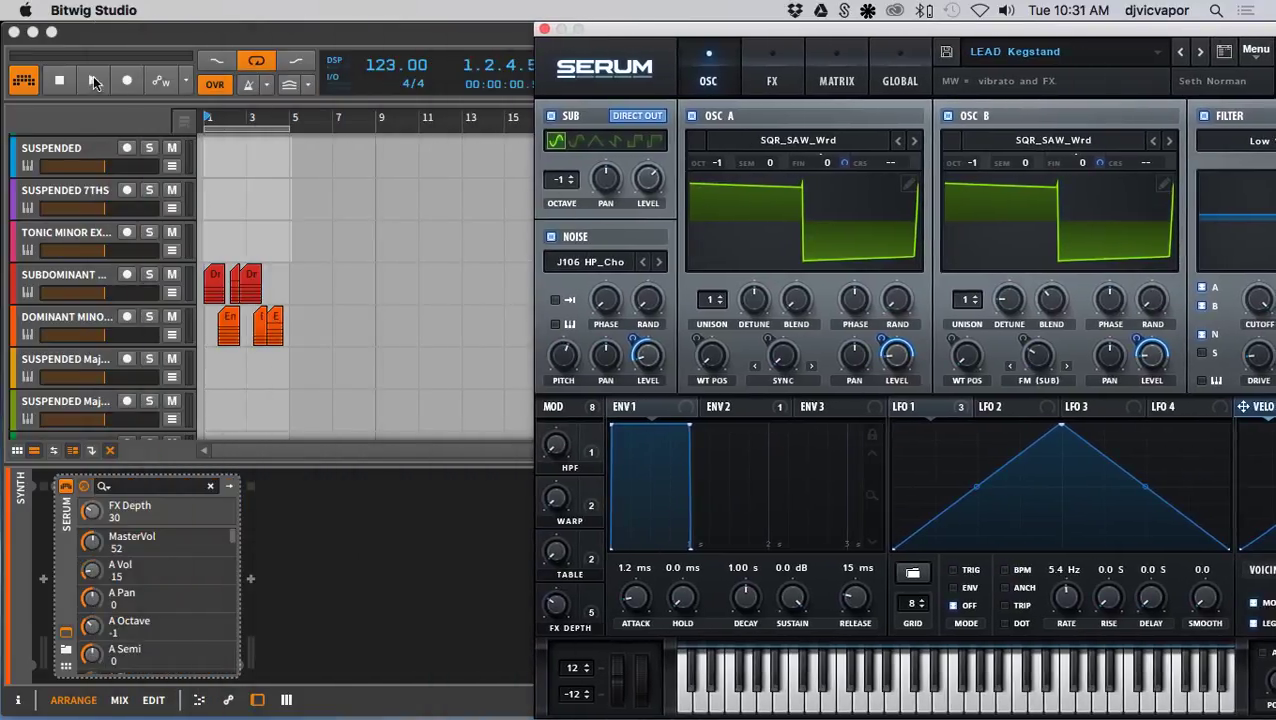
Step: Play the recorded progression through Serum and switch to the next preset, LEAD Petulent, to audition it
click(93, 79)
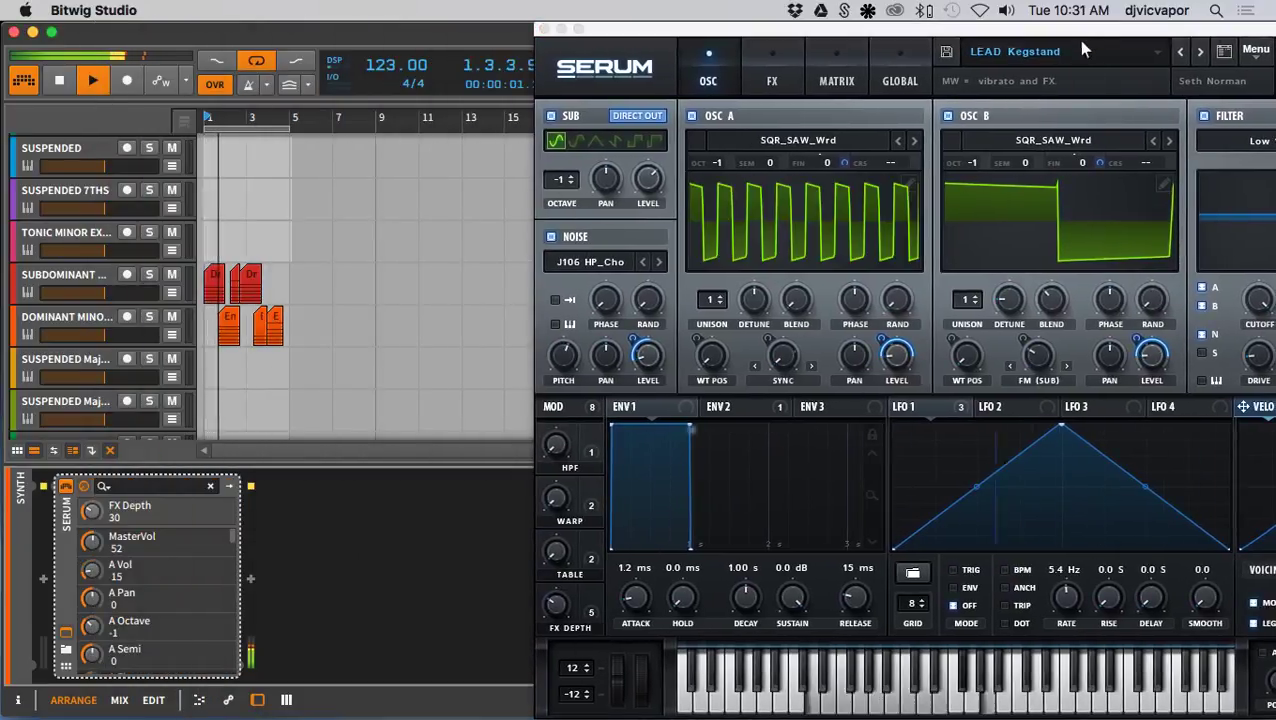
drag(1080, 28, 1038, 28)
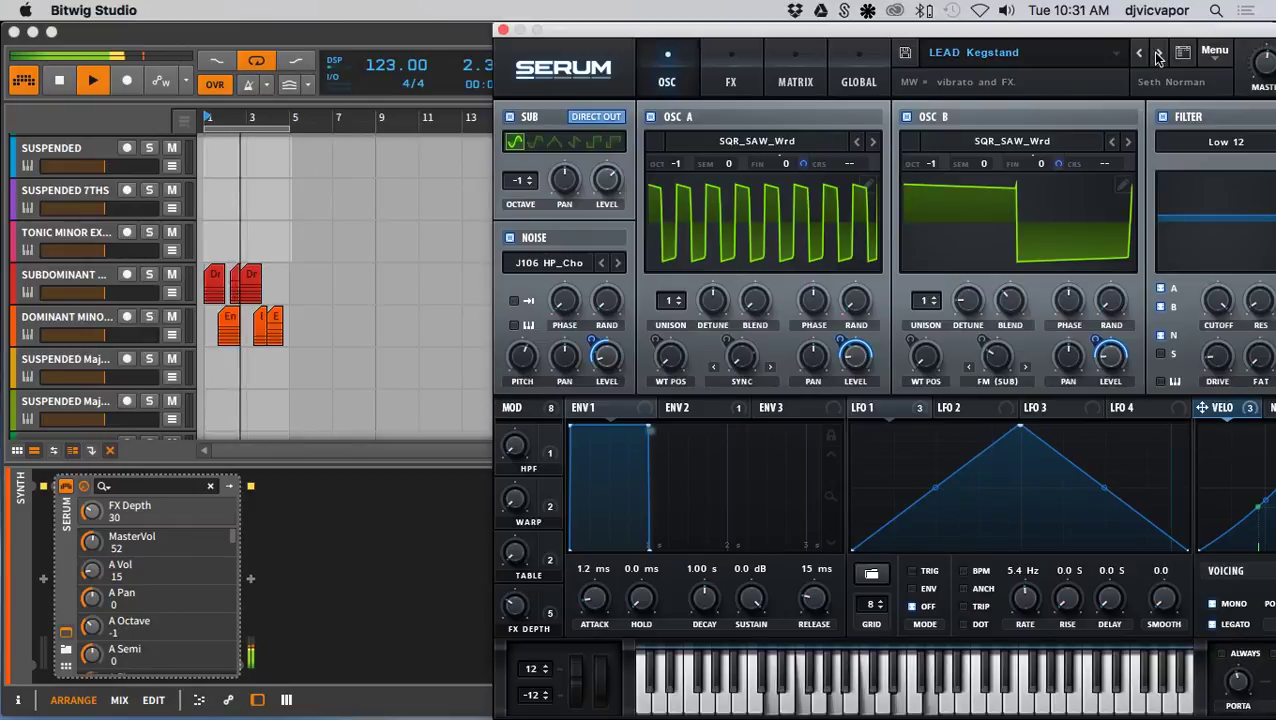
click(1158, 52)
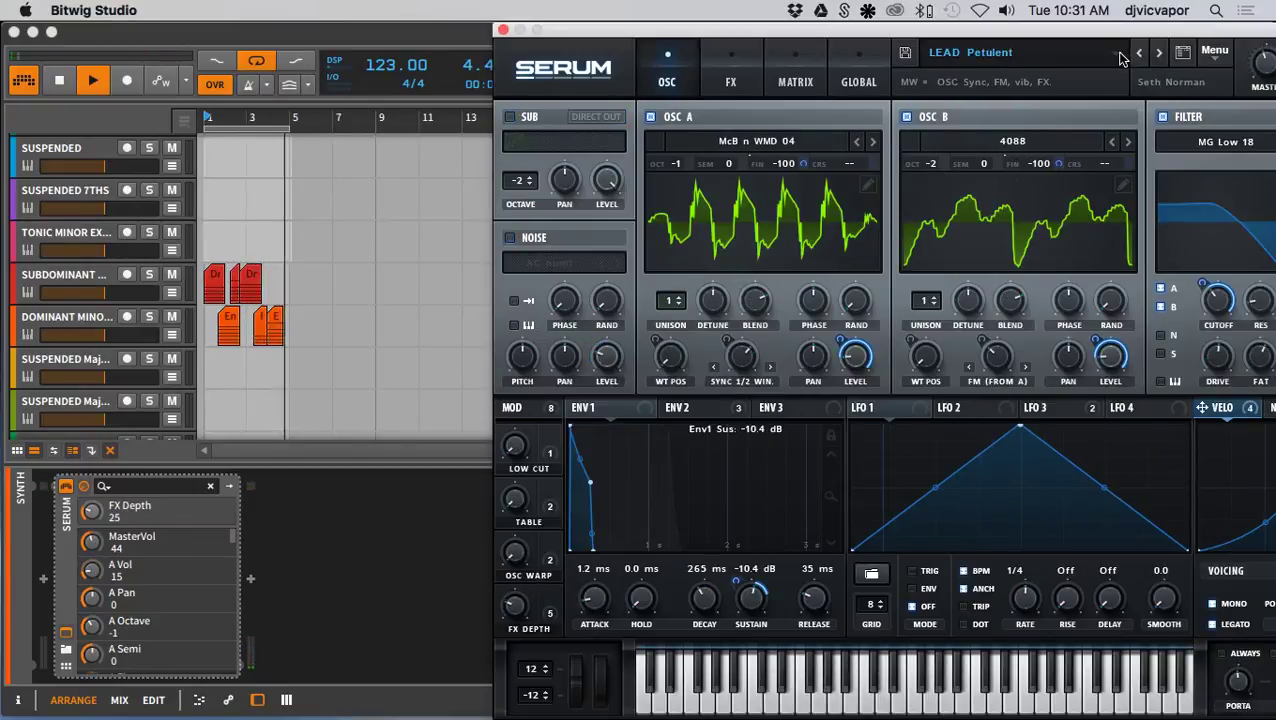
Step: Load Serum's PD Ethereal Compass [LT] preset from the Pads category and reposition the plug-in window to reveal the master volume
click(1116, 55)
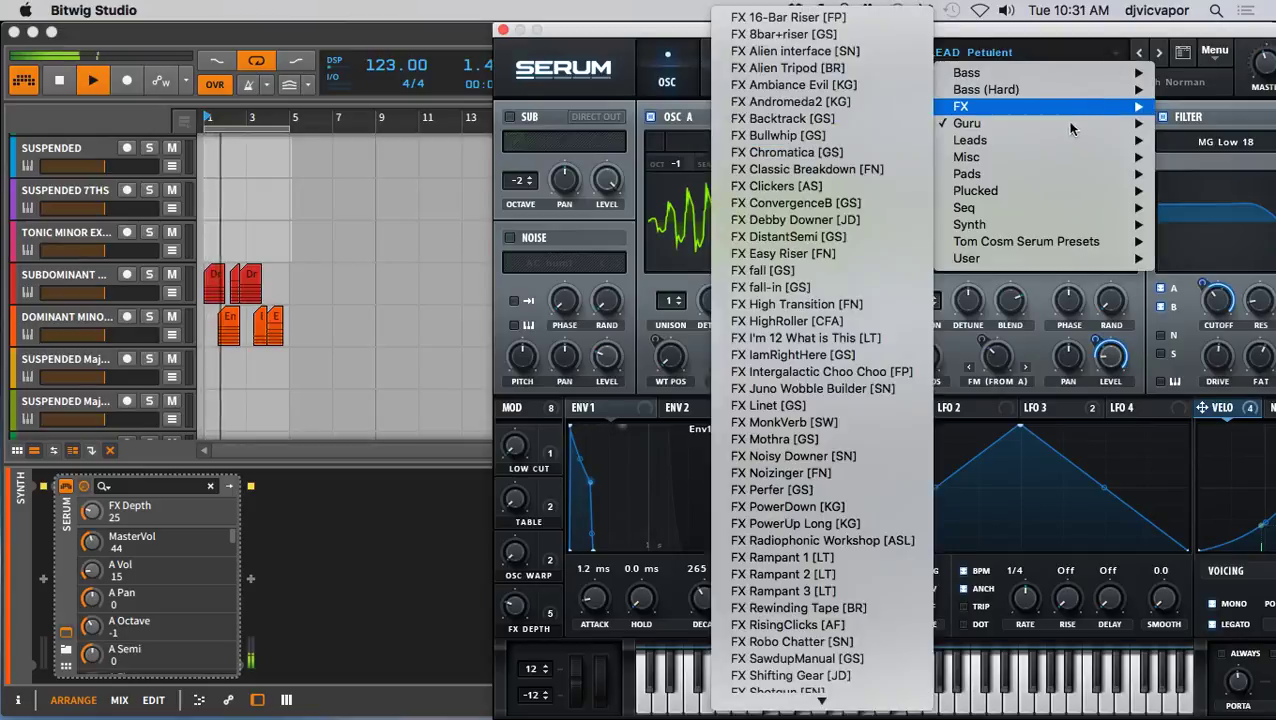
mouse_move(1063, 125)
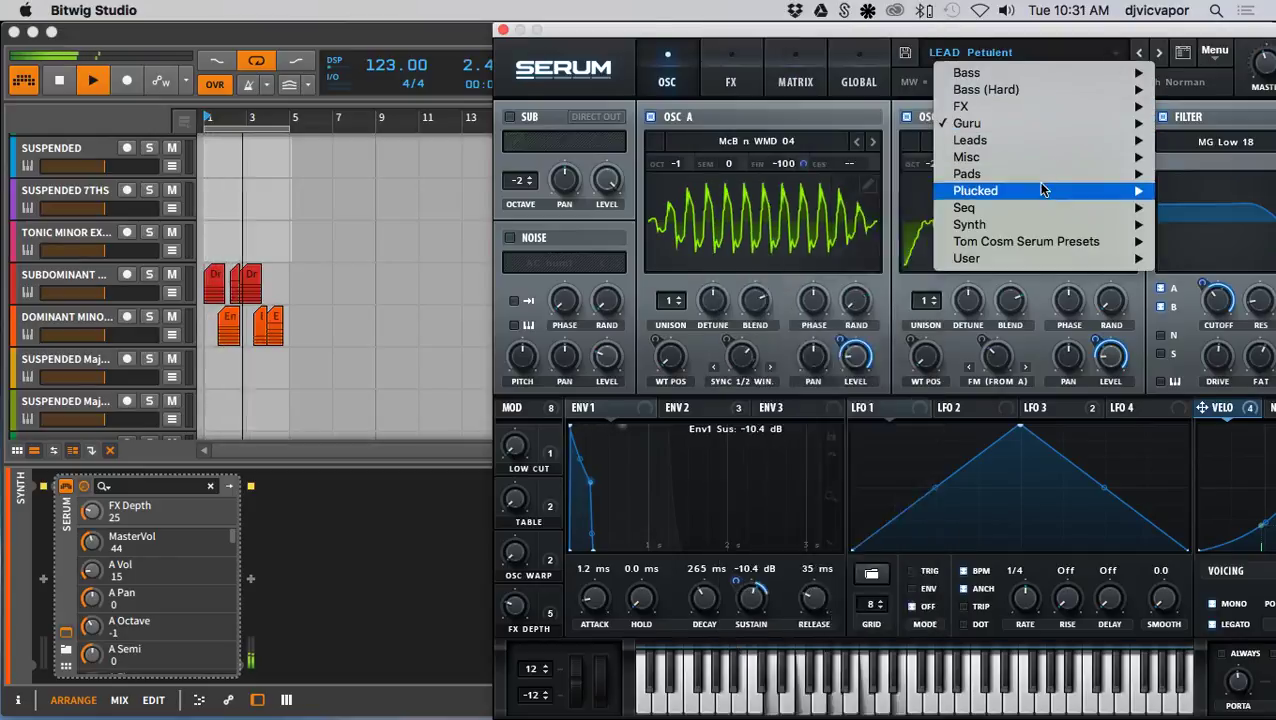
mouse_move(1042, 176)
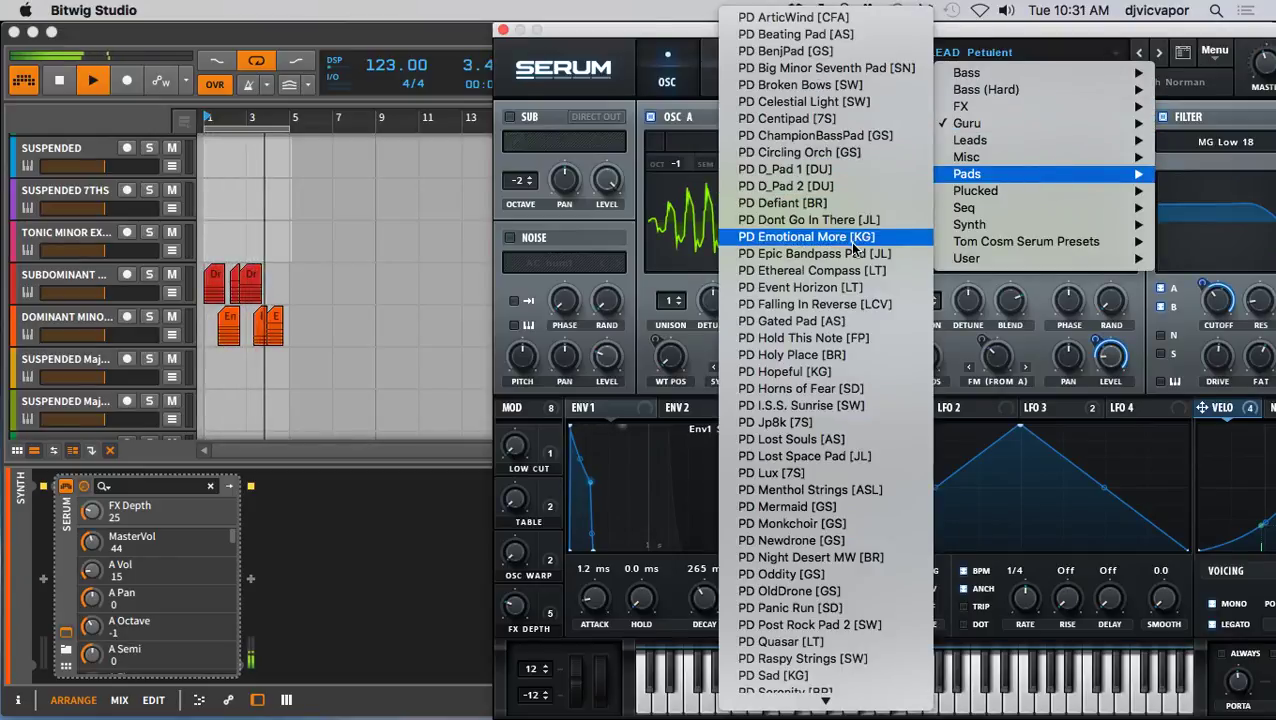
click(835, 273)
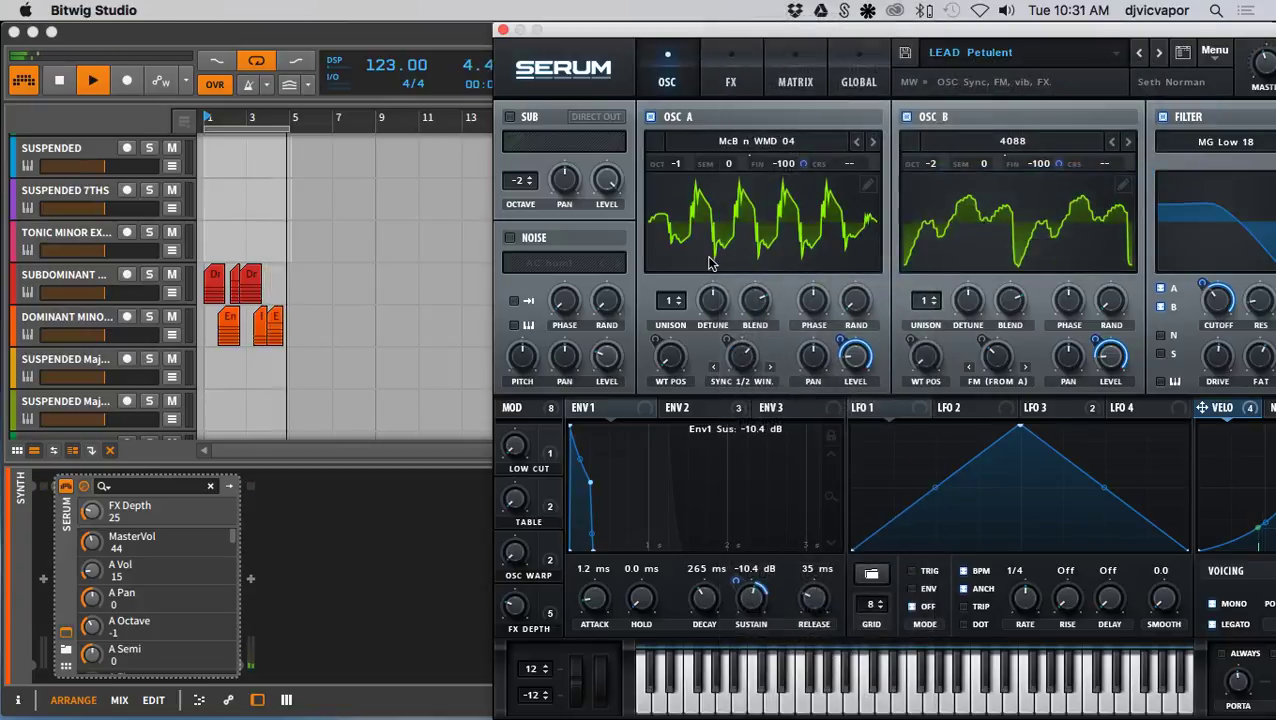
drag(658, 40, 538, 148)
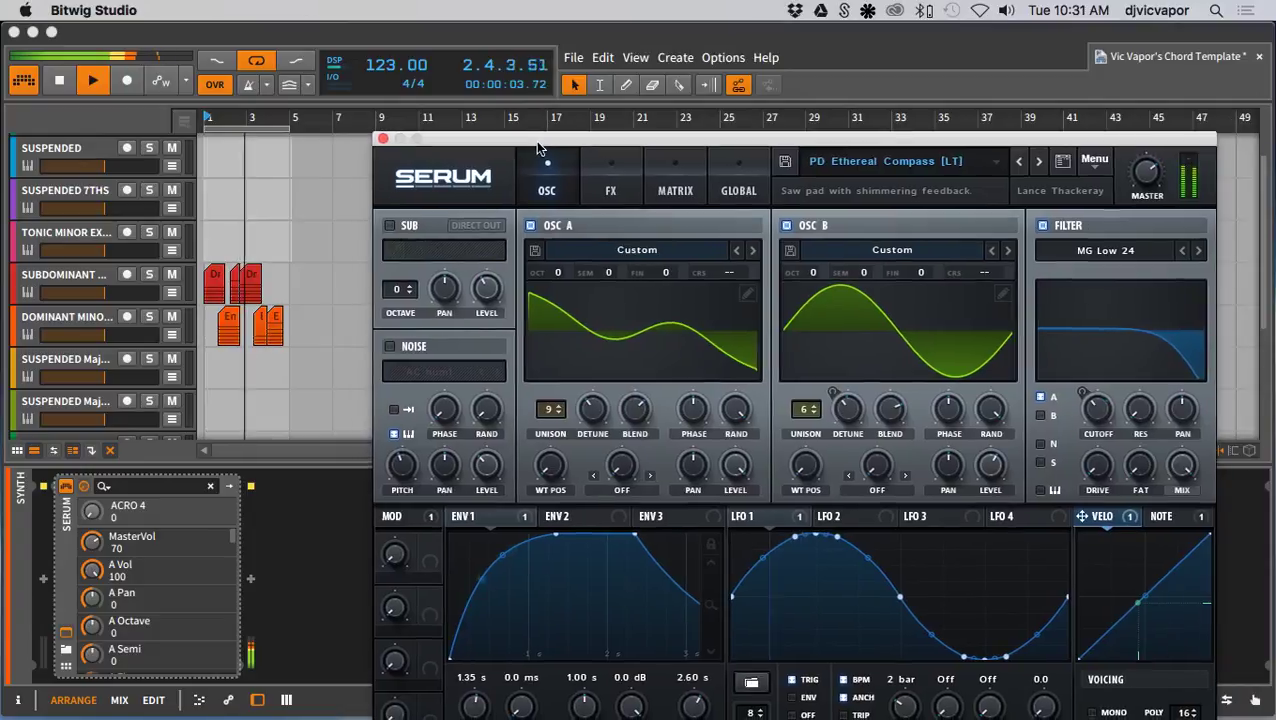
Step: Set Serum's master volume to 56, listen to the loop, and close the plug-in window with playback stopped
drag(1145, 180, 1137, 203)
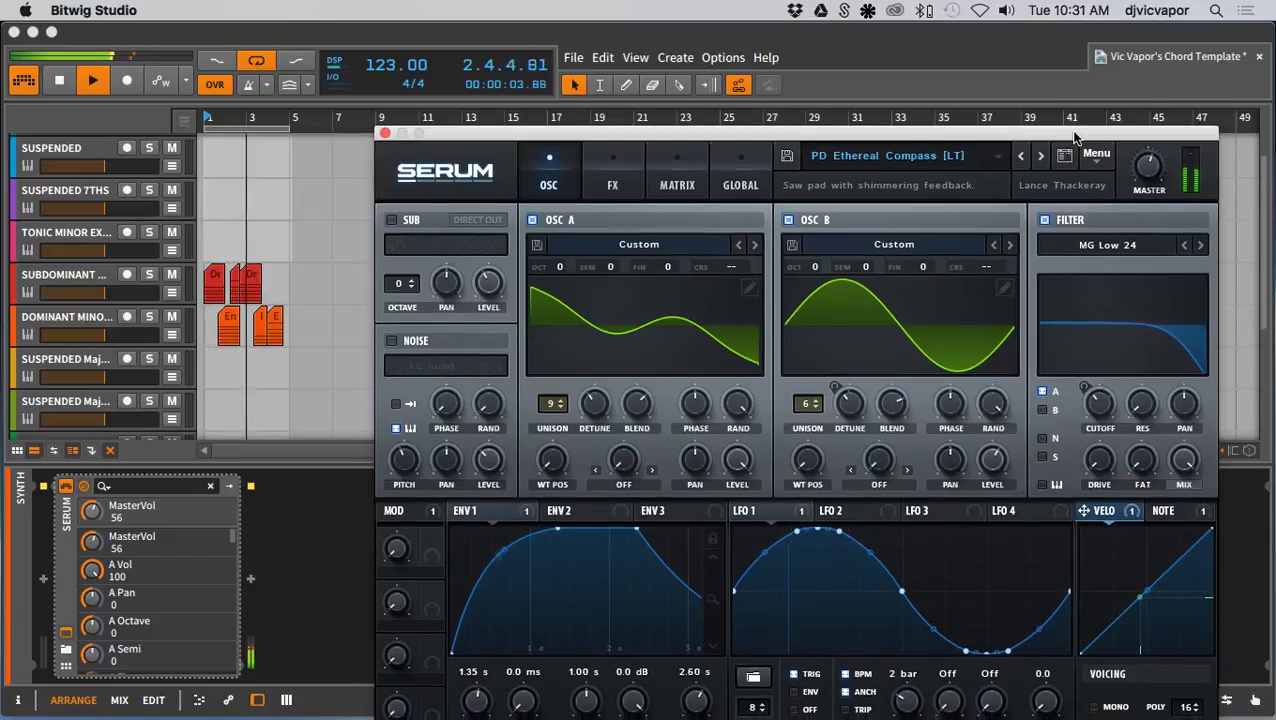
drag(1072, 143, 1058, 70)
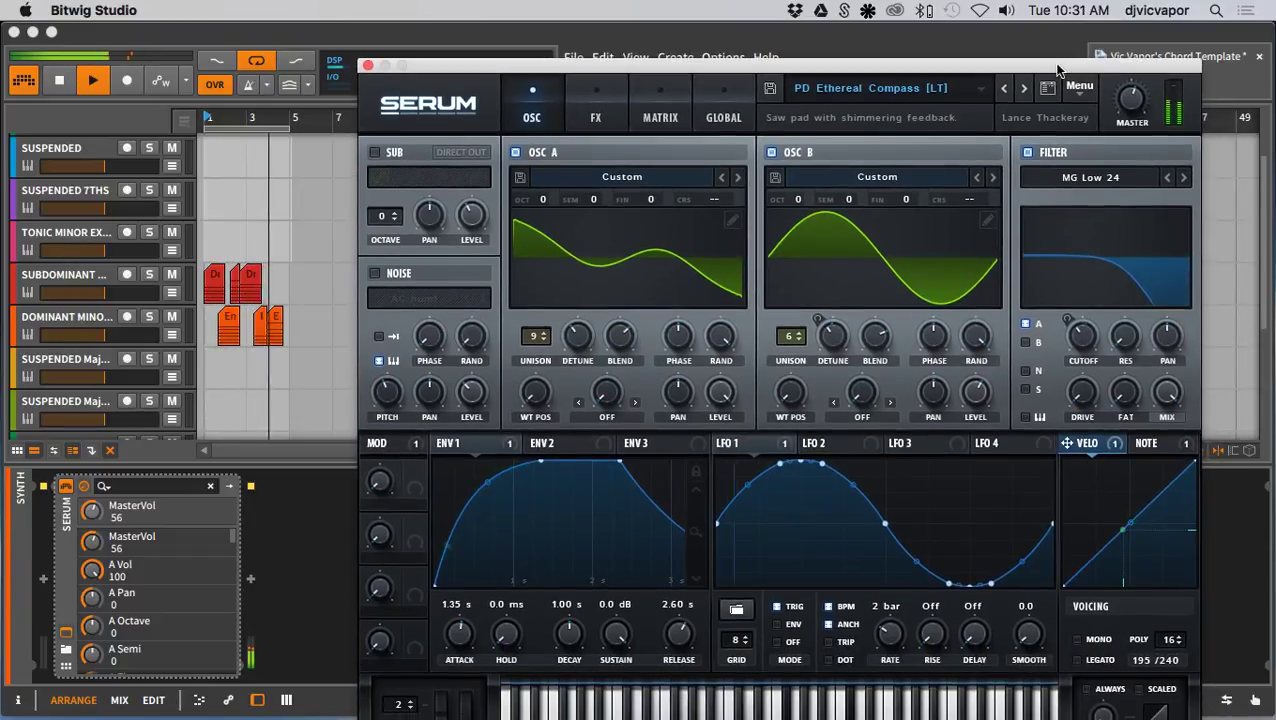
key(space)
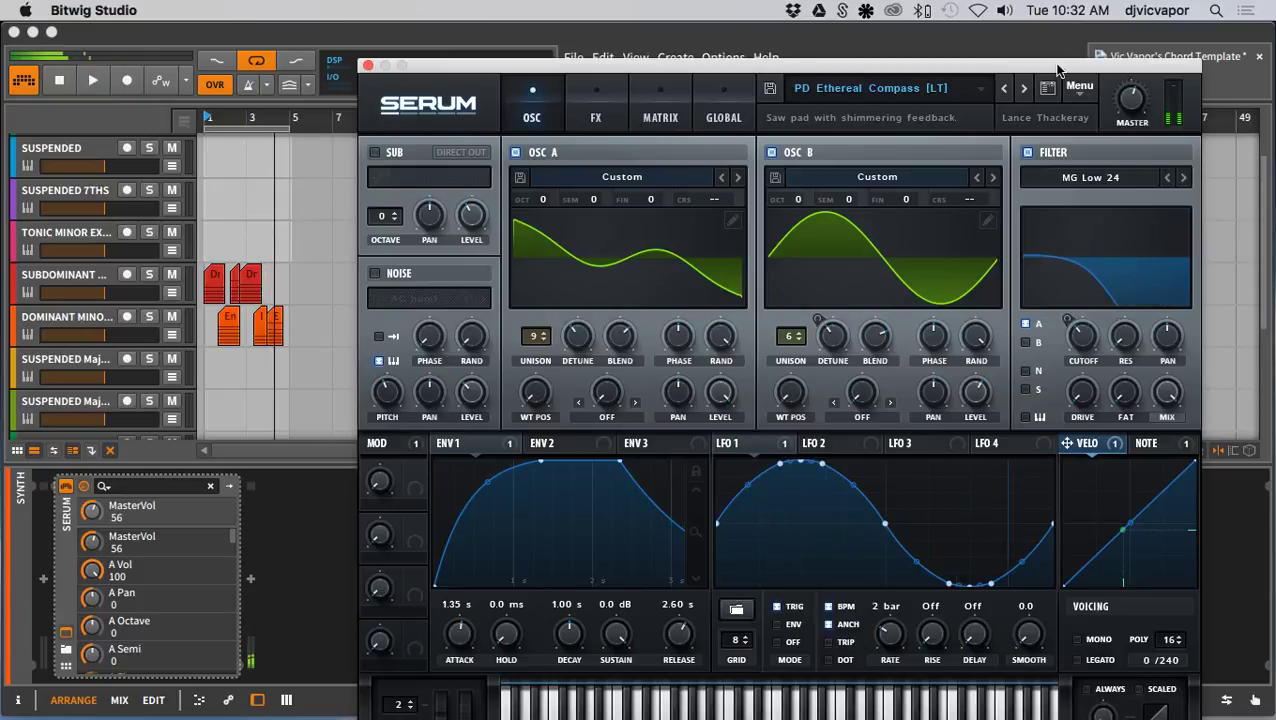
click(367, 65)
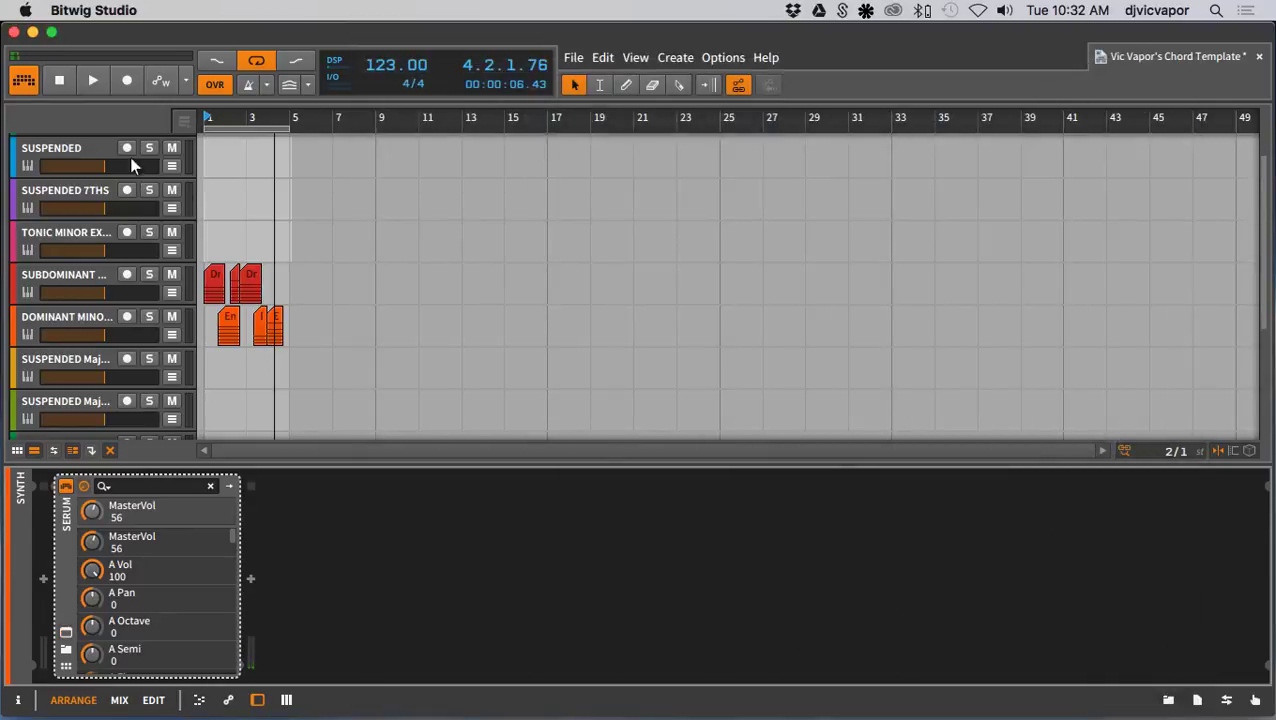
Step: Return to the mix view's clip launcher, bring up the Synth track's device chain, and hide the device panel again
click(119, 700)
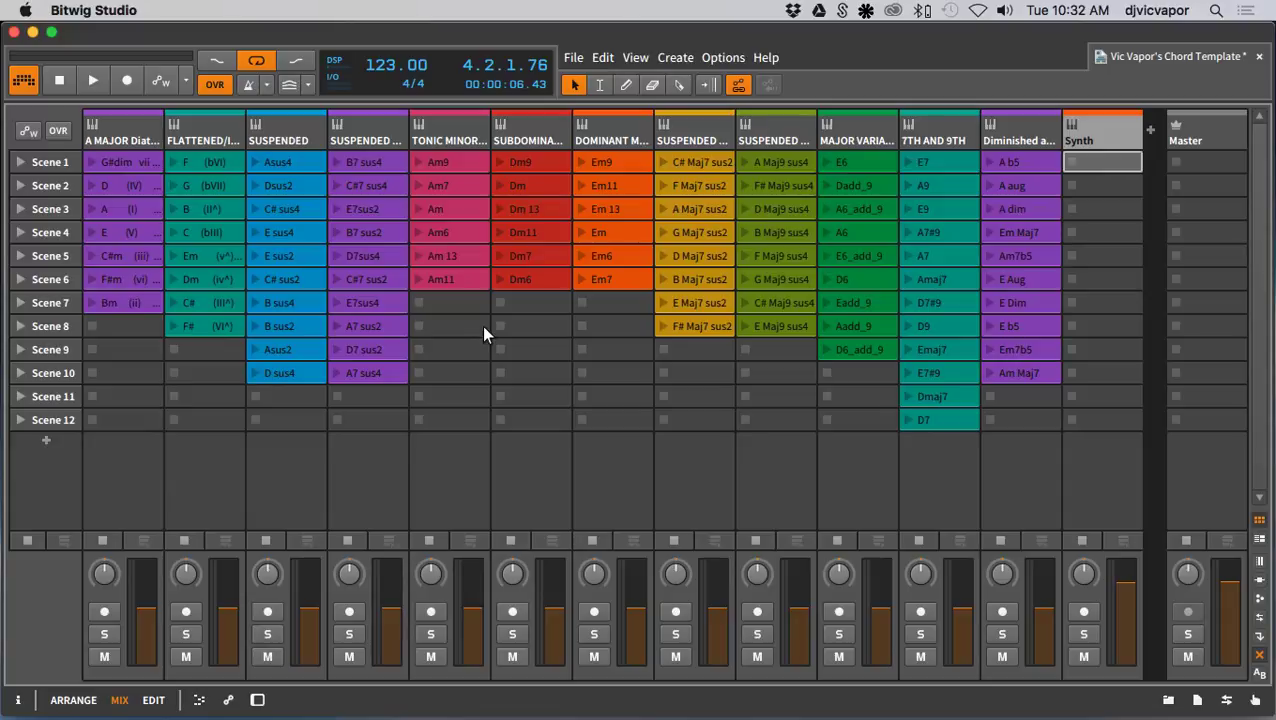
double_click(1084, 140)
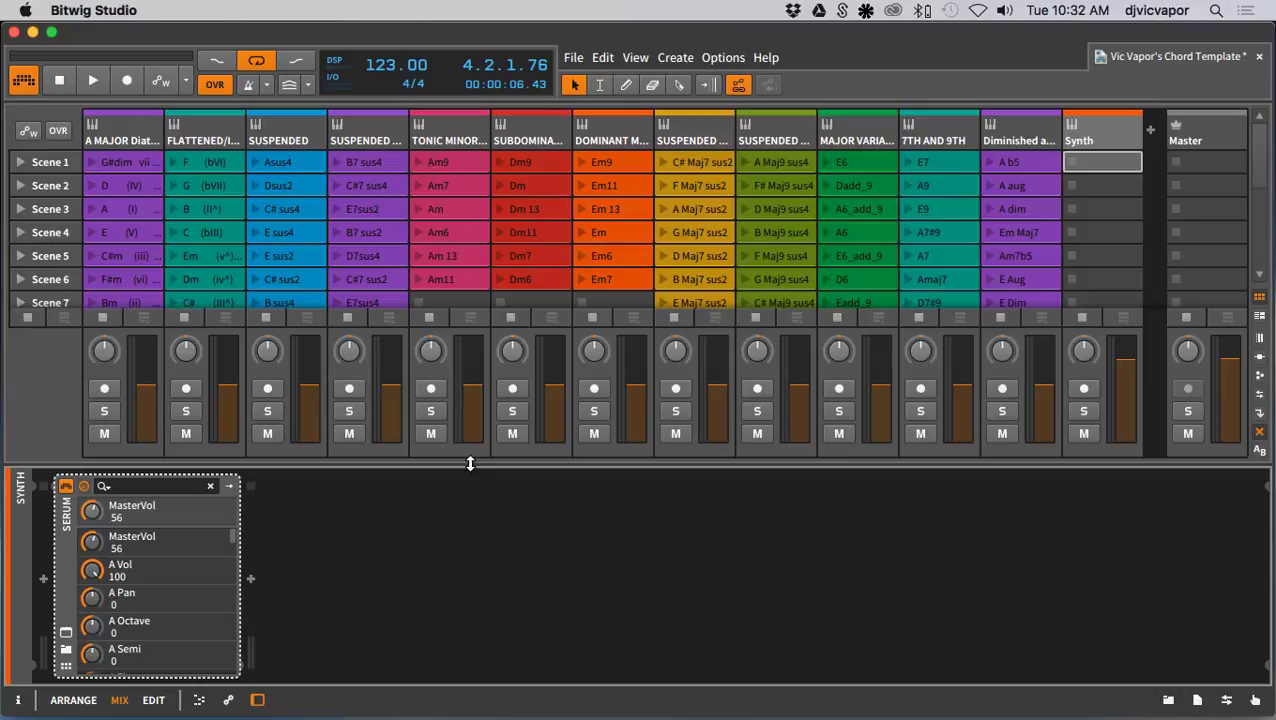
drag(468, 464, 467, 696)
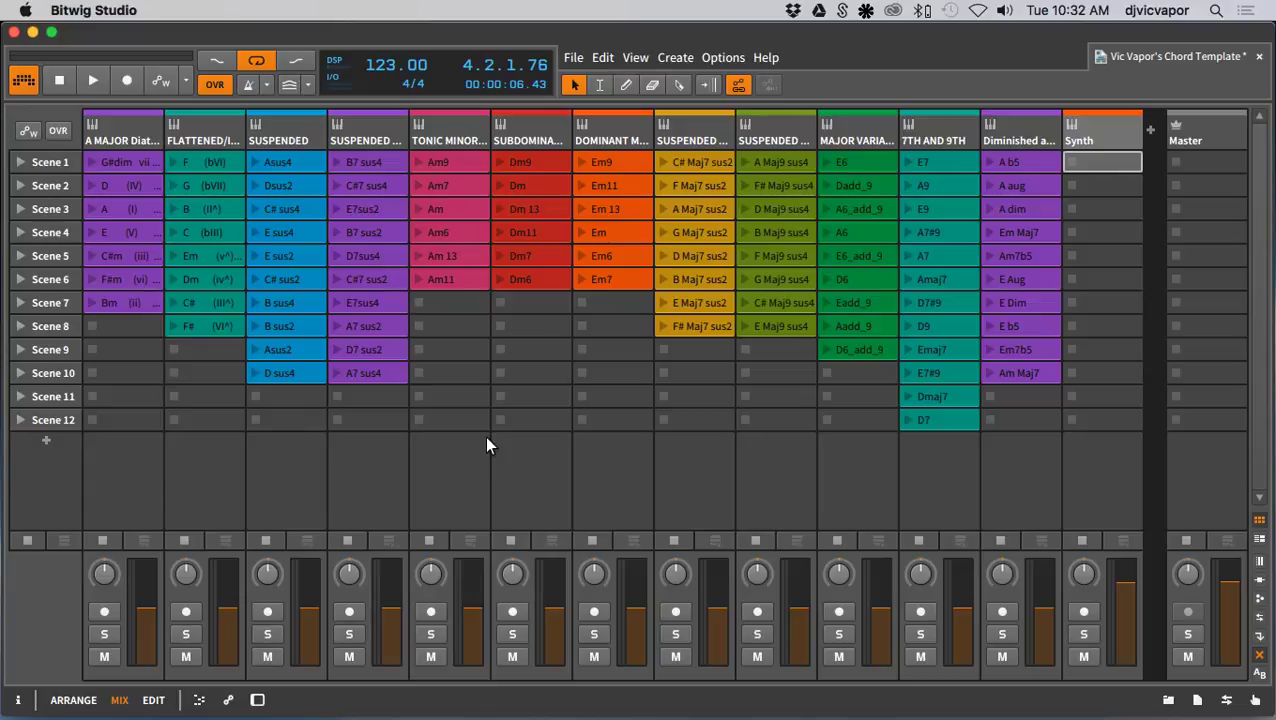
key(ctrl+Up)
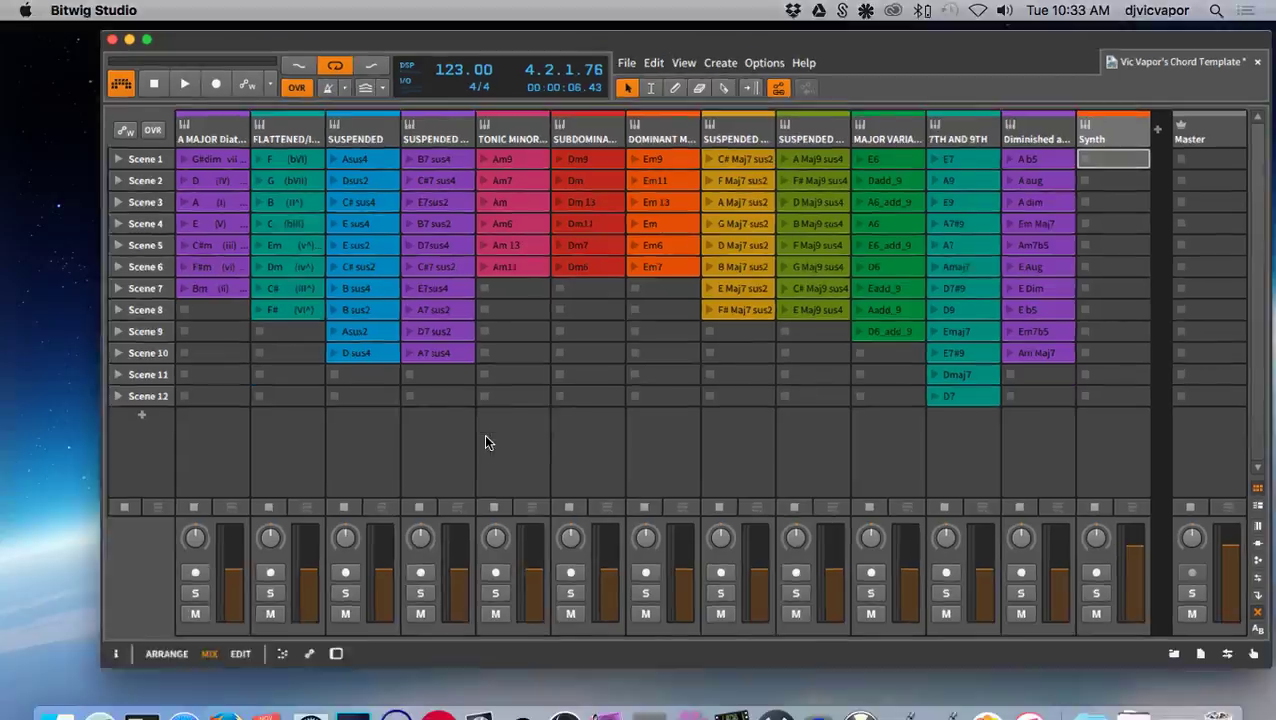